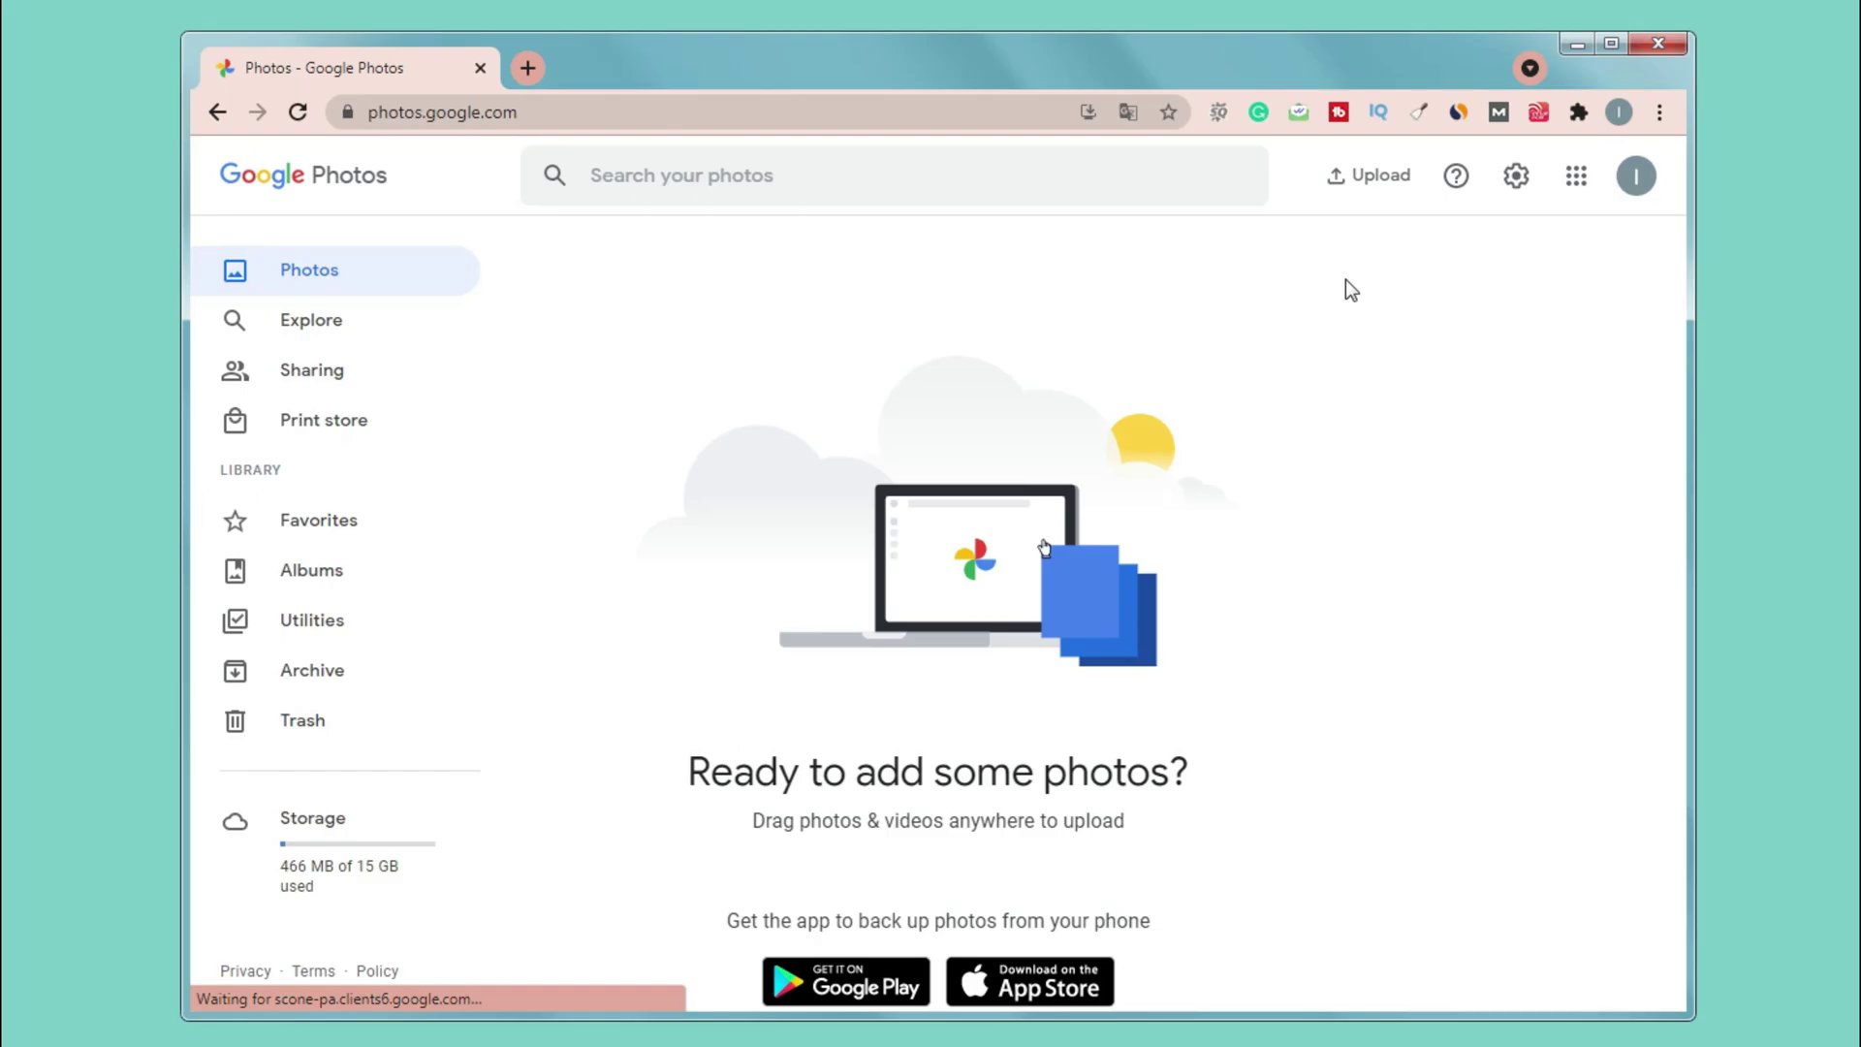
# Upload all six desk and device photos from the computer into the library
pyautogui.click(1377, 204)
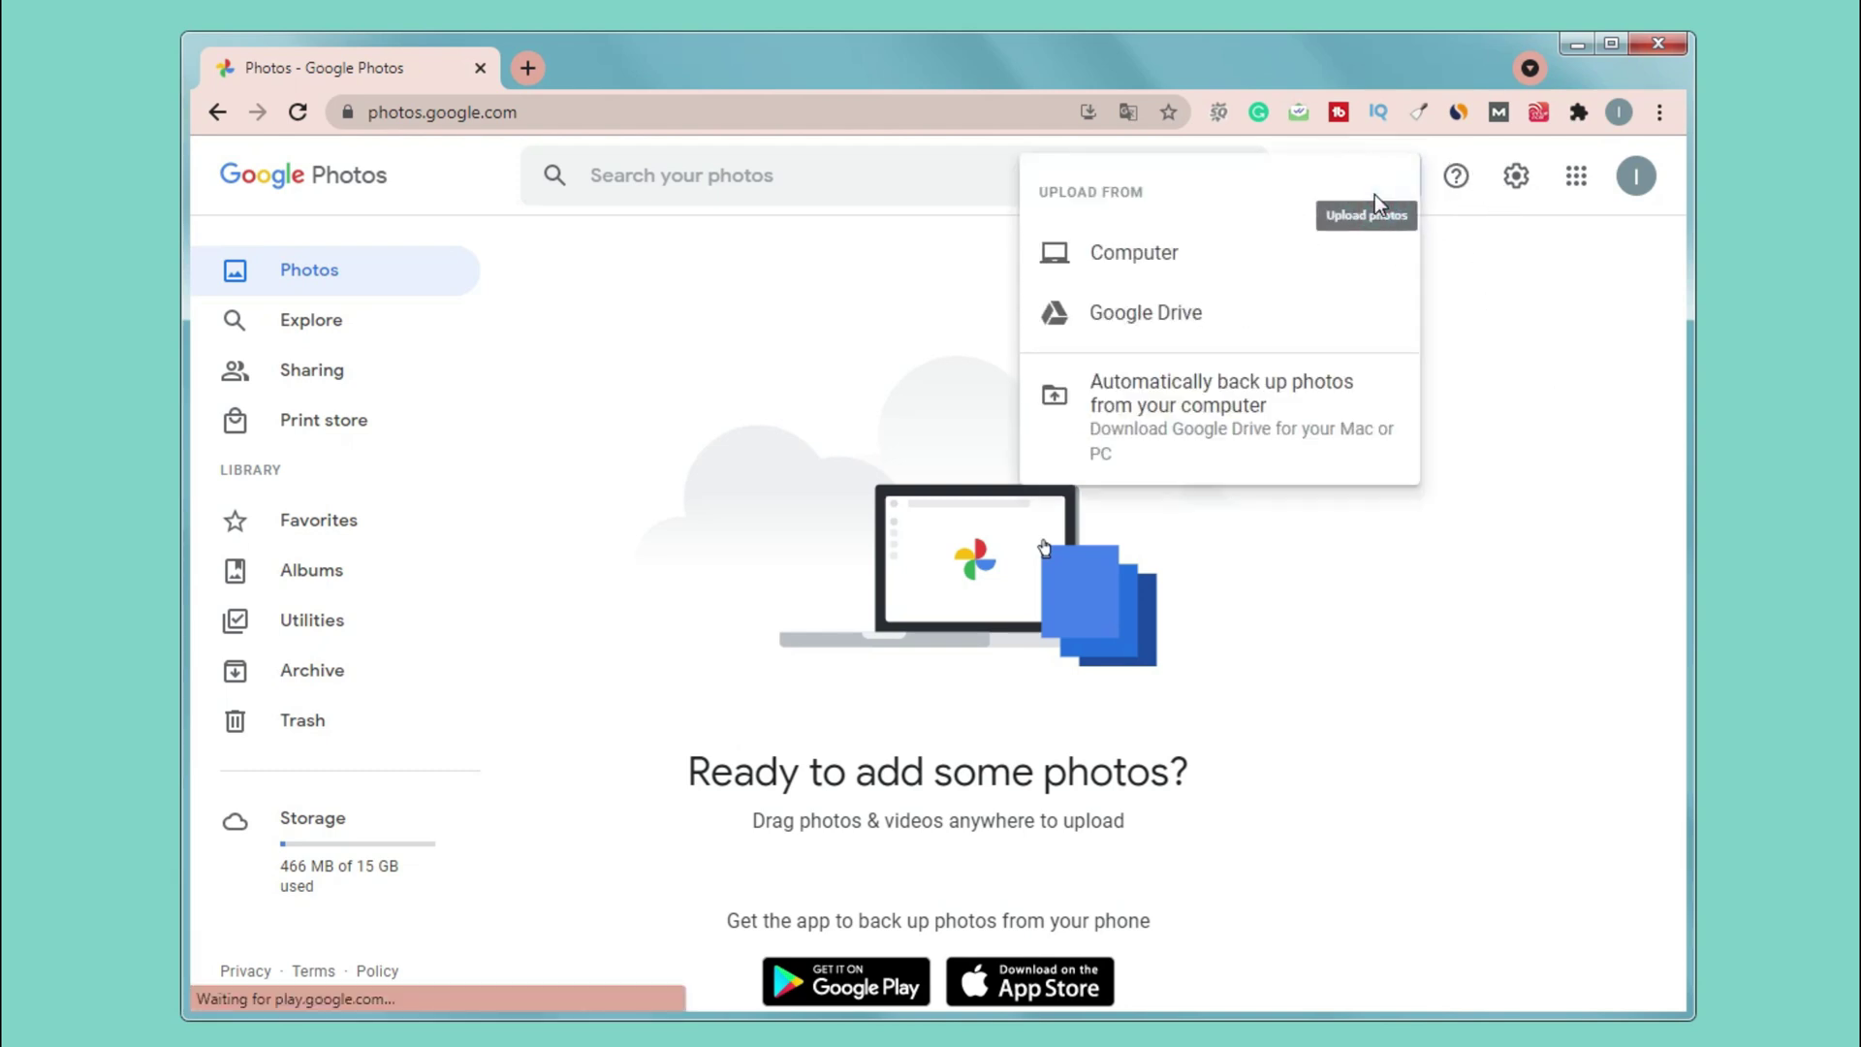
pyautogui.click(1150, 260)
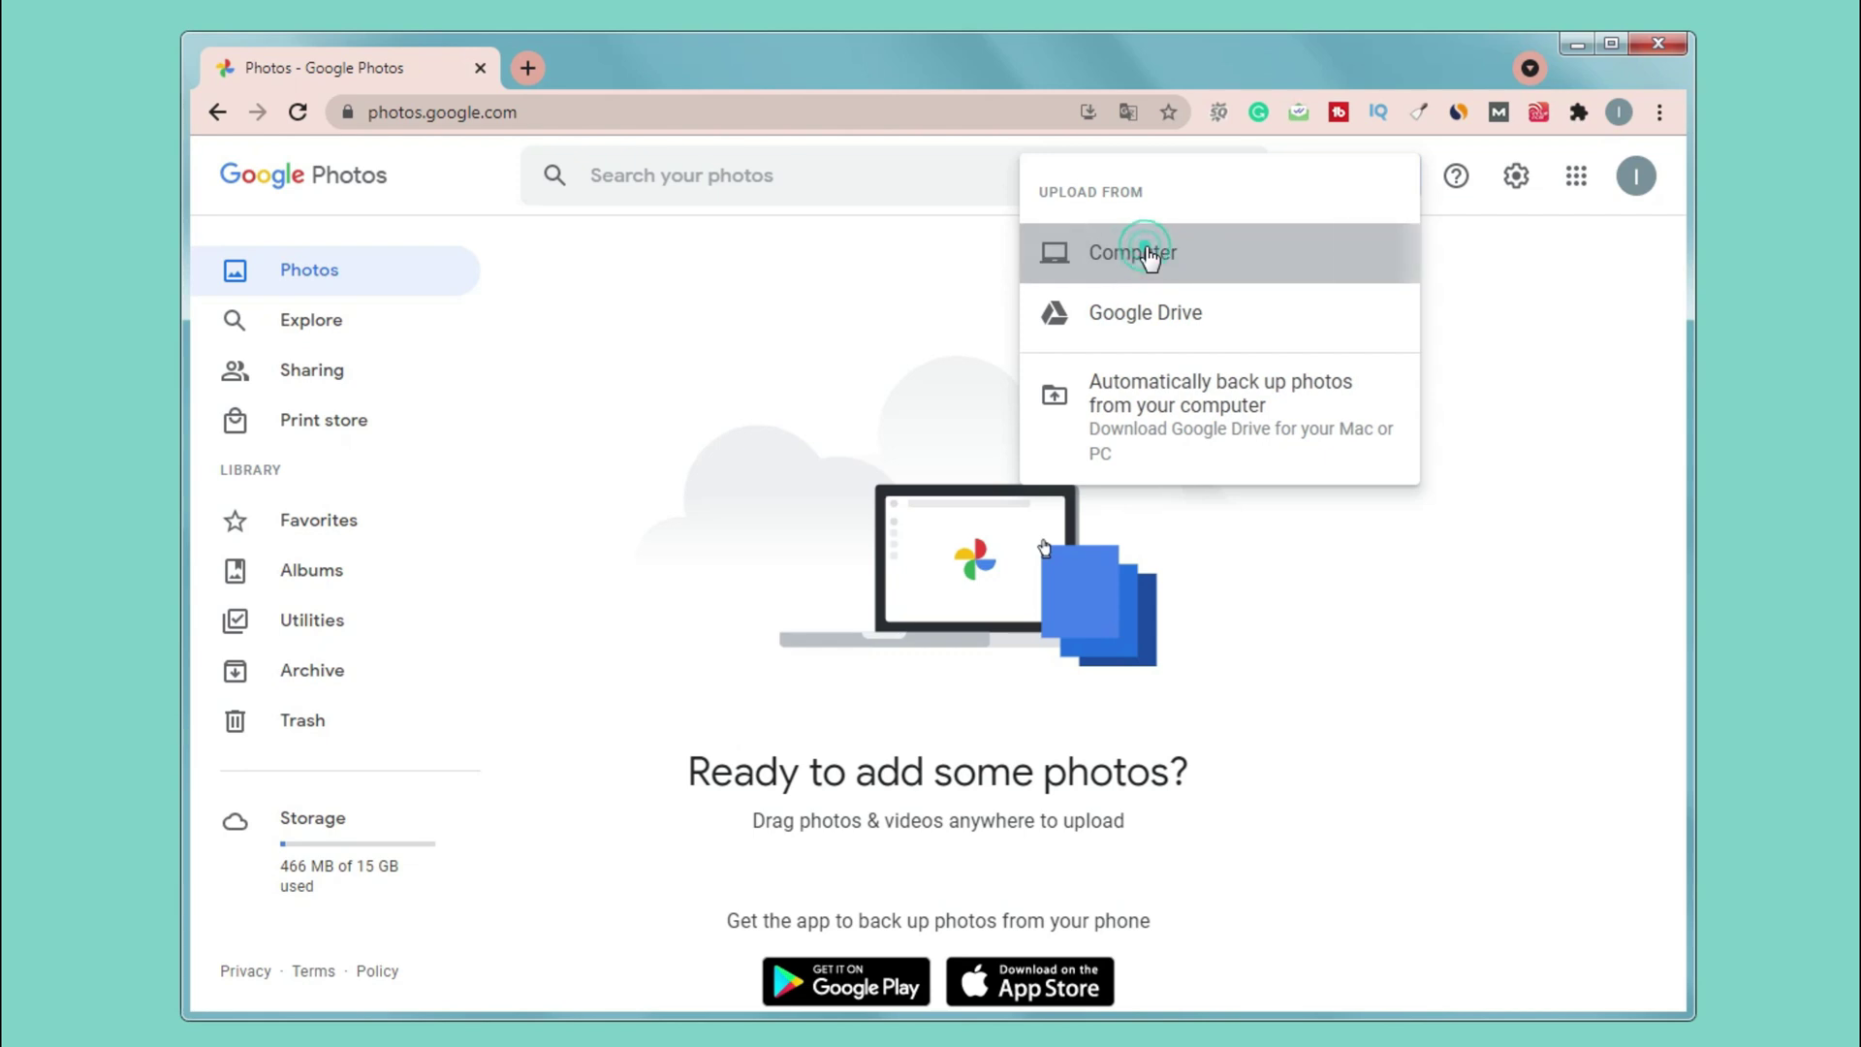
pyautogui.moveTo(651, 236); pyautogui.dragTo(86, 107)
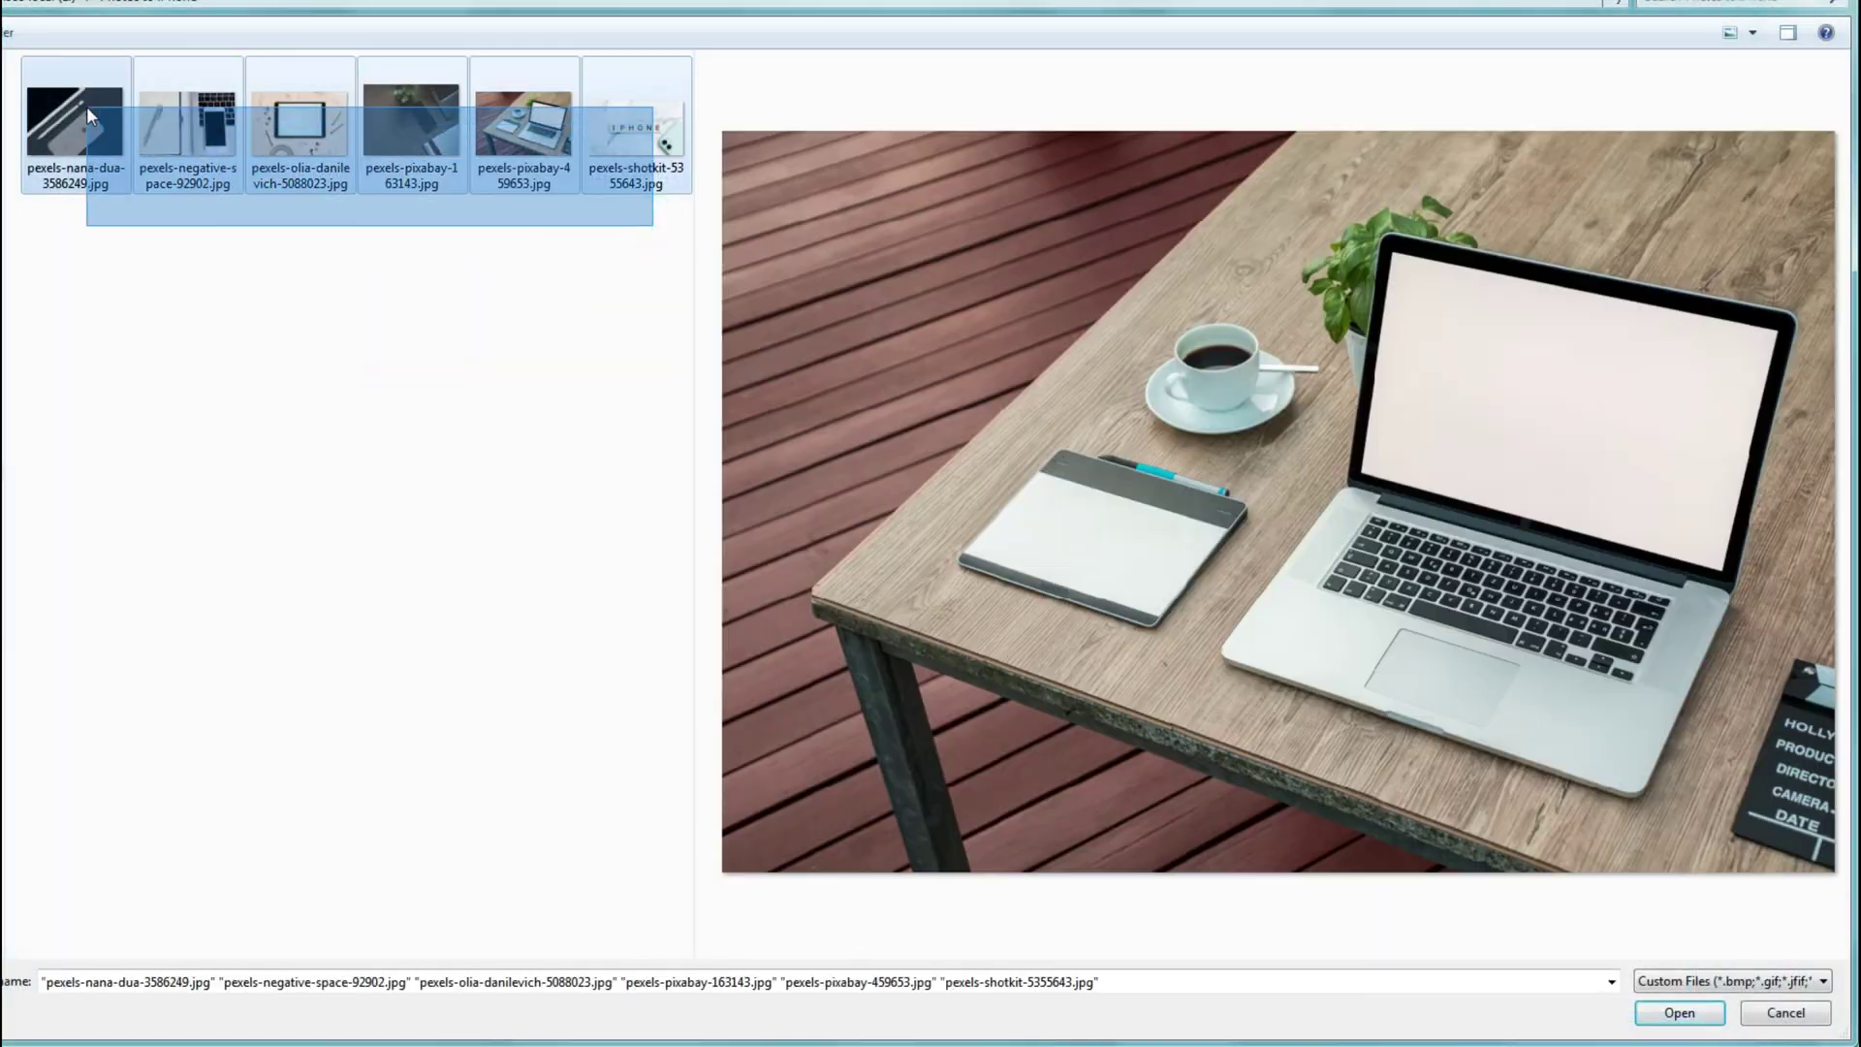
pyautogui.click(1679, 1012)
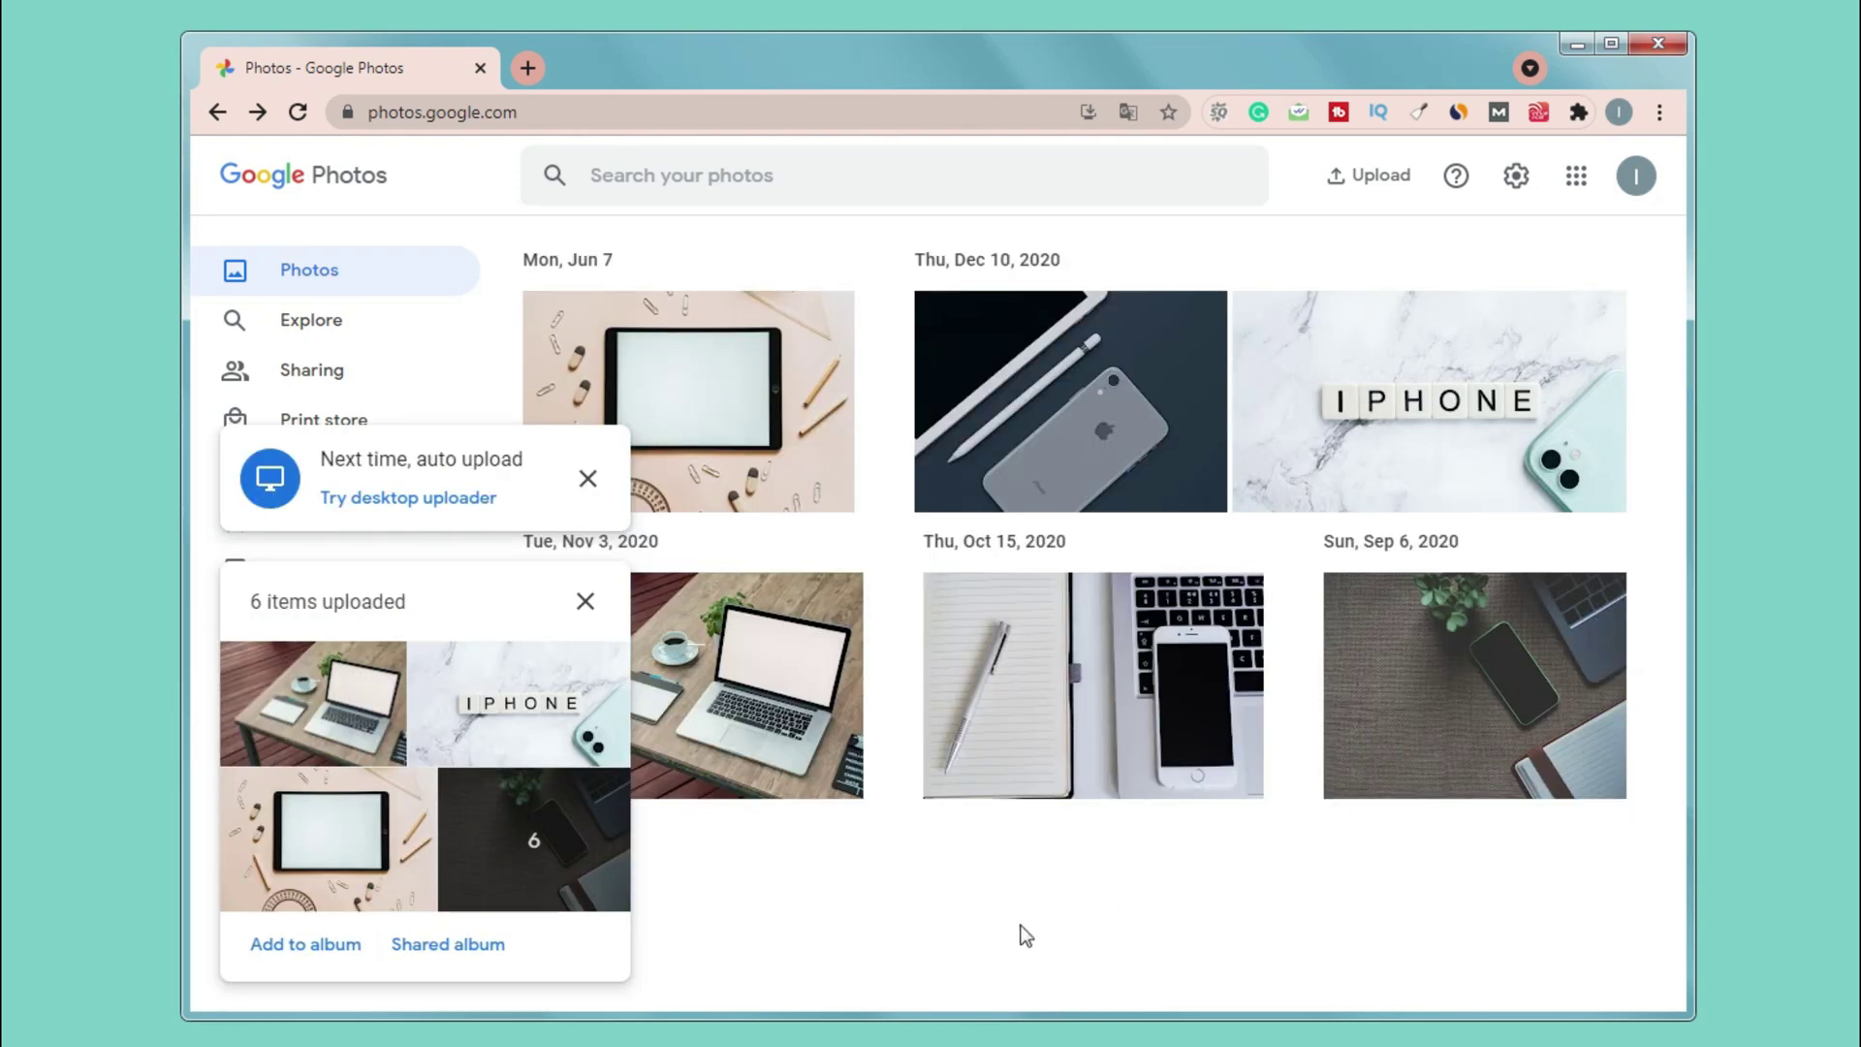
# Dismiss the upload toasts and create a new album titled 'To iPhone' from Albums
pyautogui.click(585, 477)
pyautogui.click(582, 605)
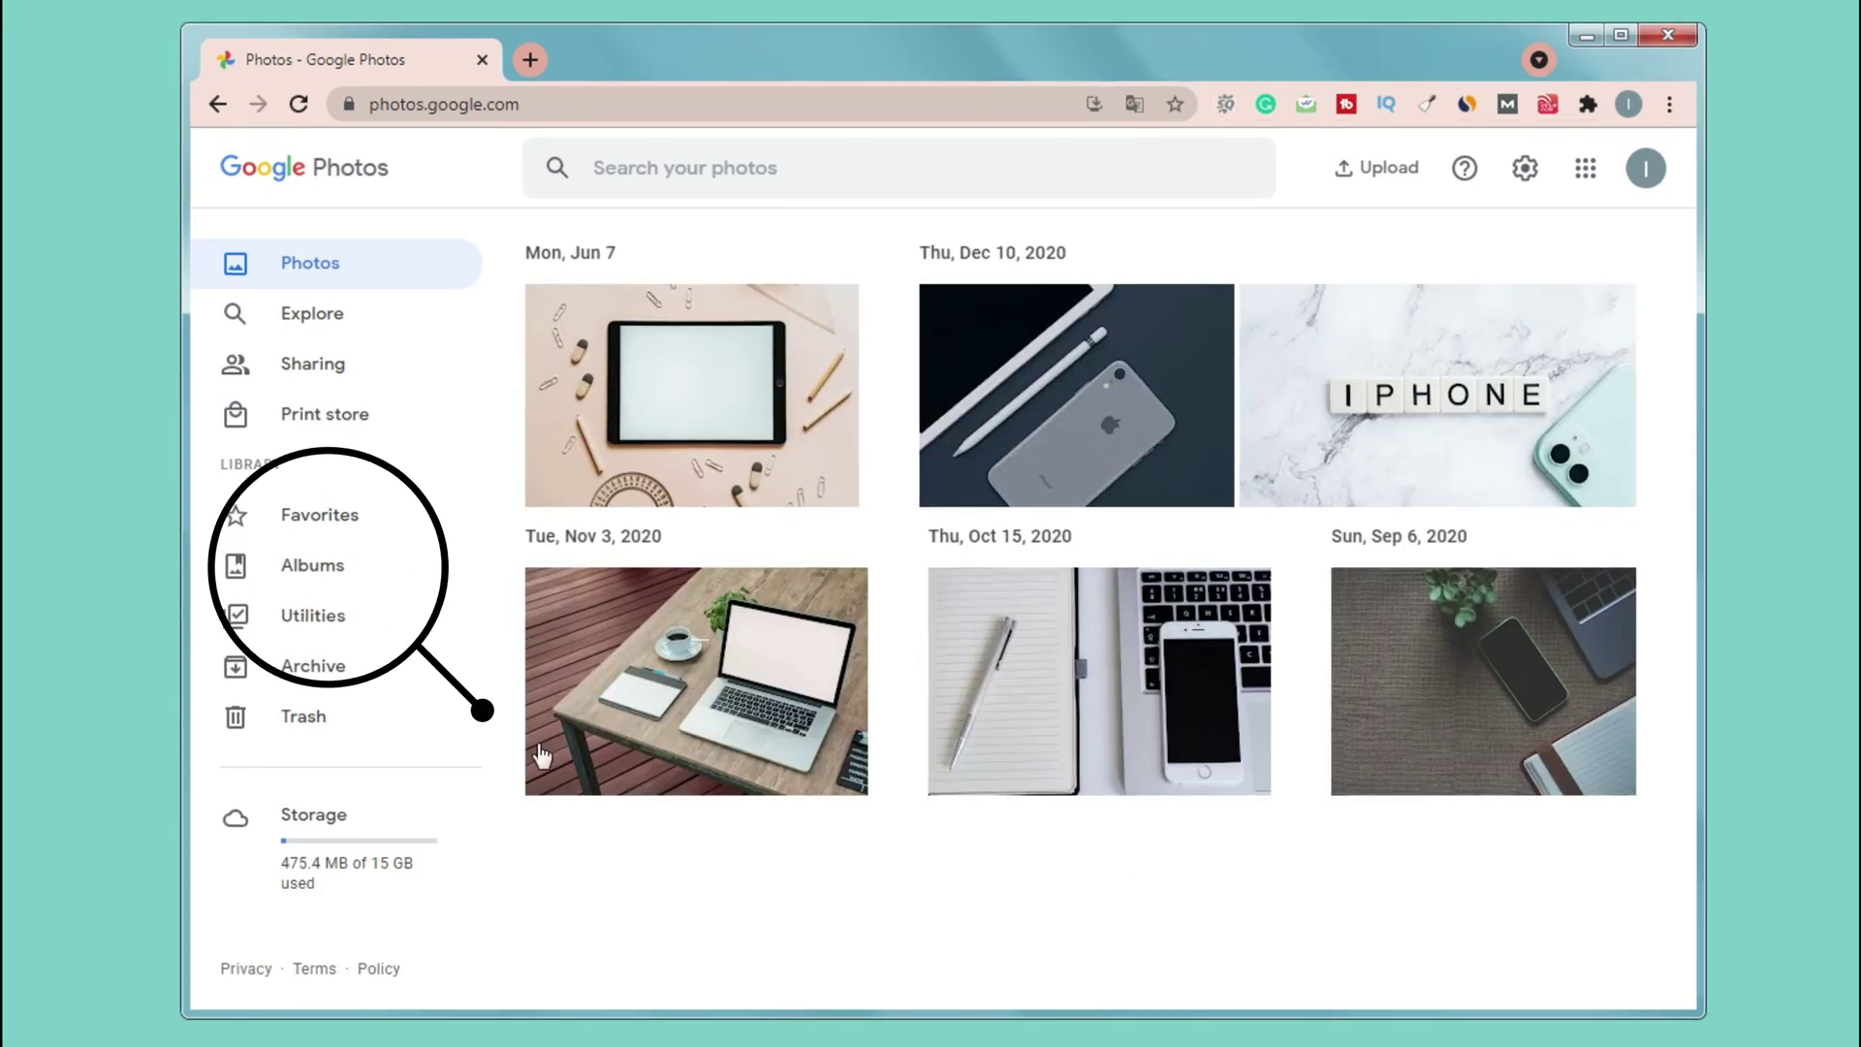
pyautogui.click(386, 577)
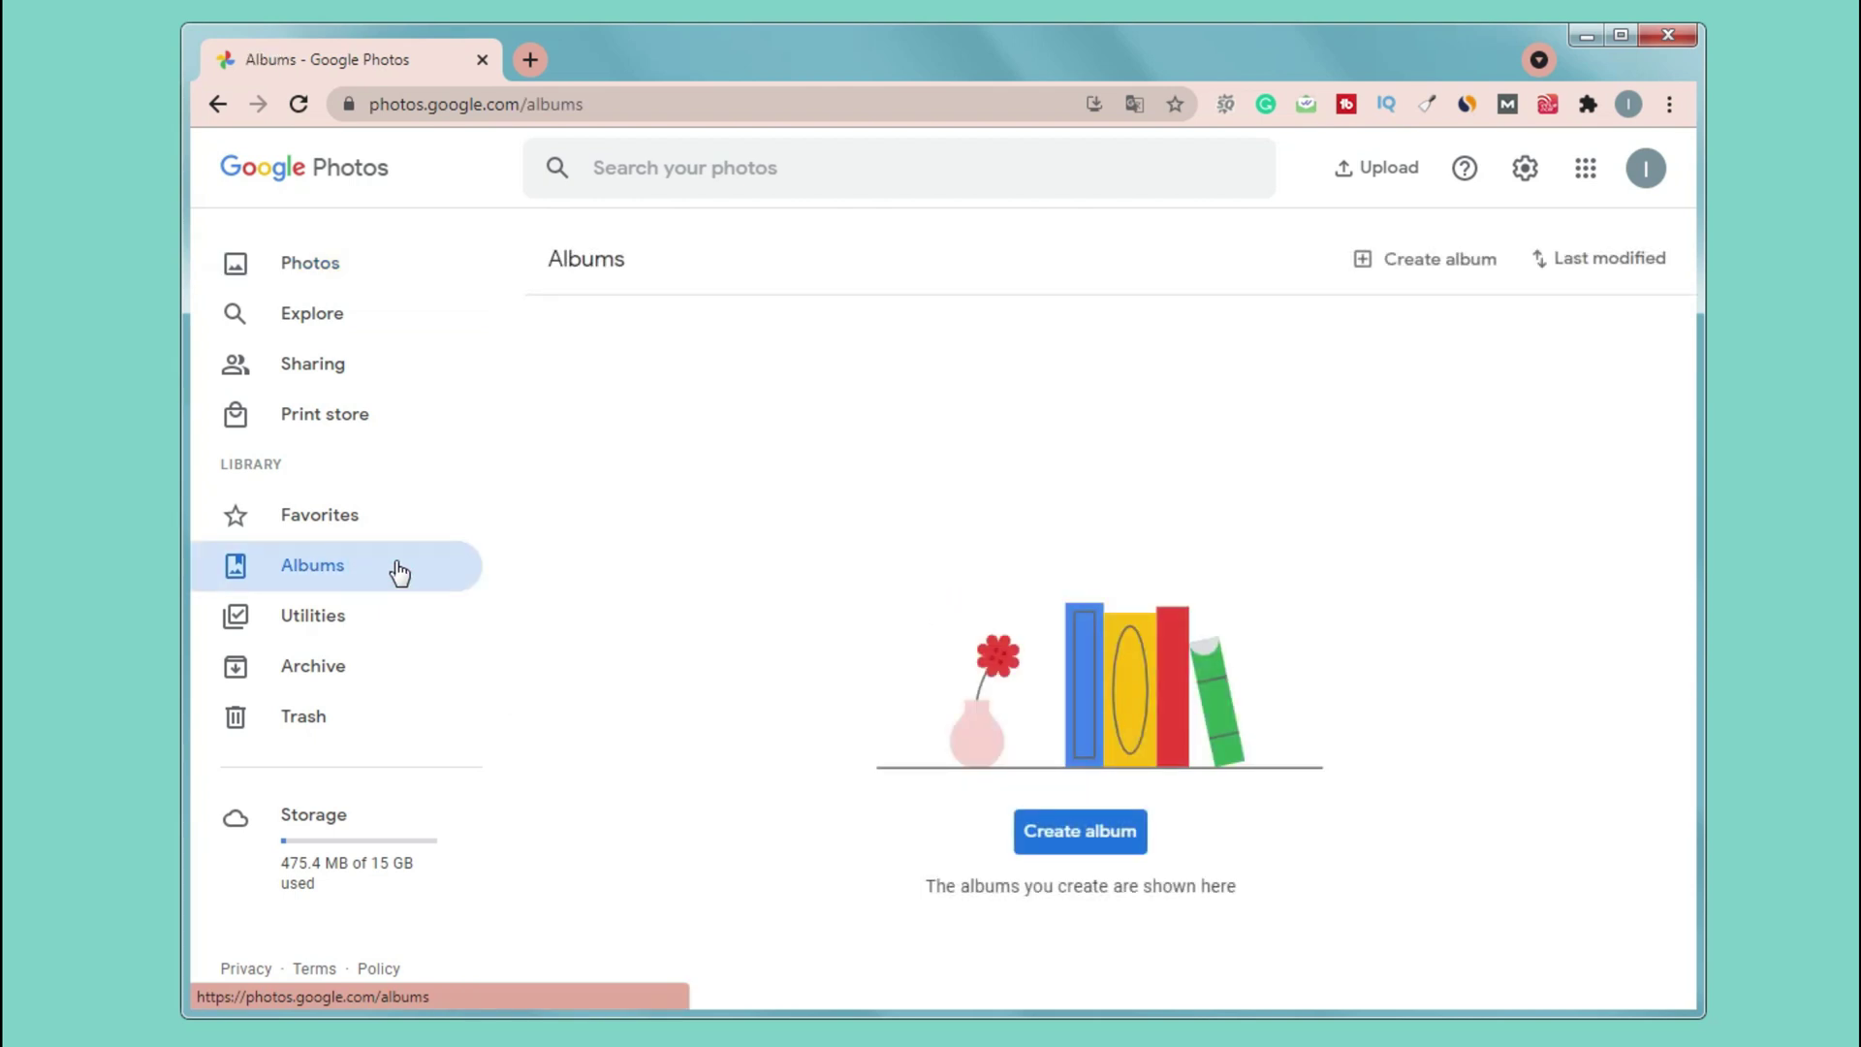
pyautogui.click(1103, 835)
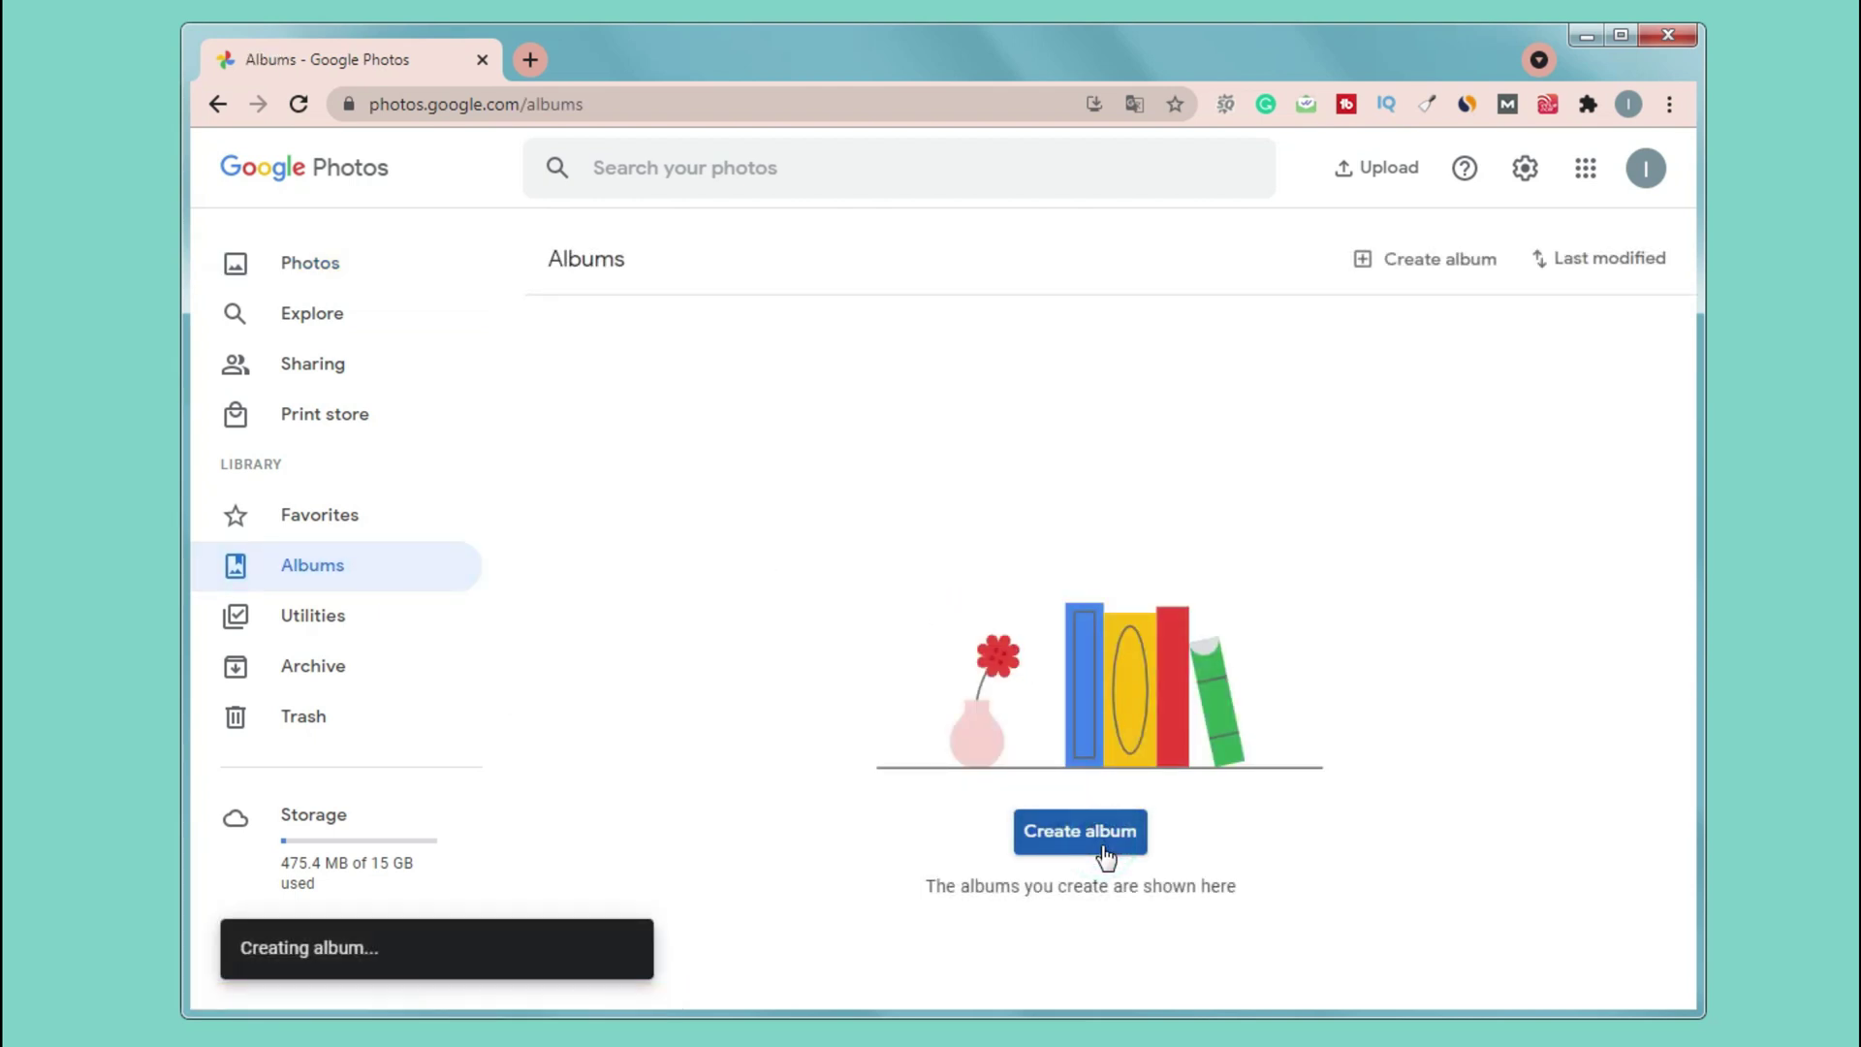
pyautogui.write('tO')
pyautogui.press('BackSpace')
pyautogui.press('BackSpace')
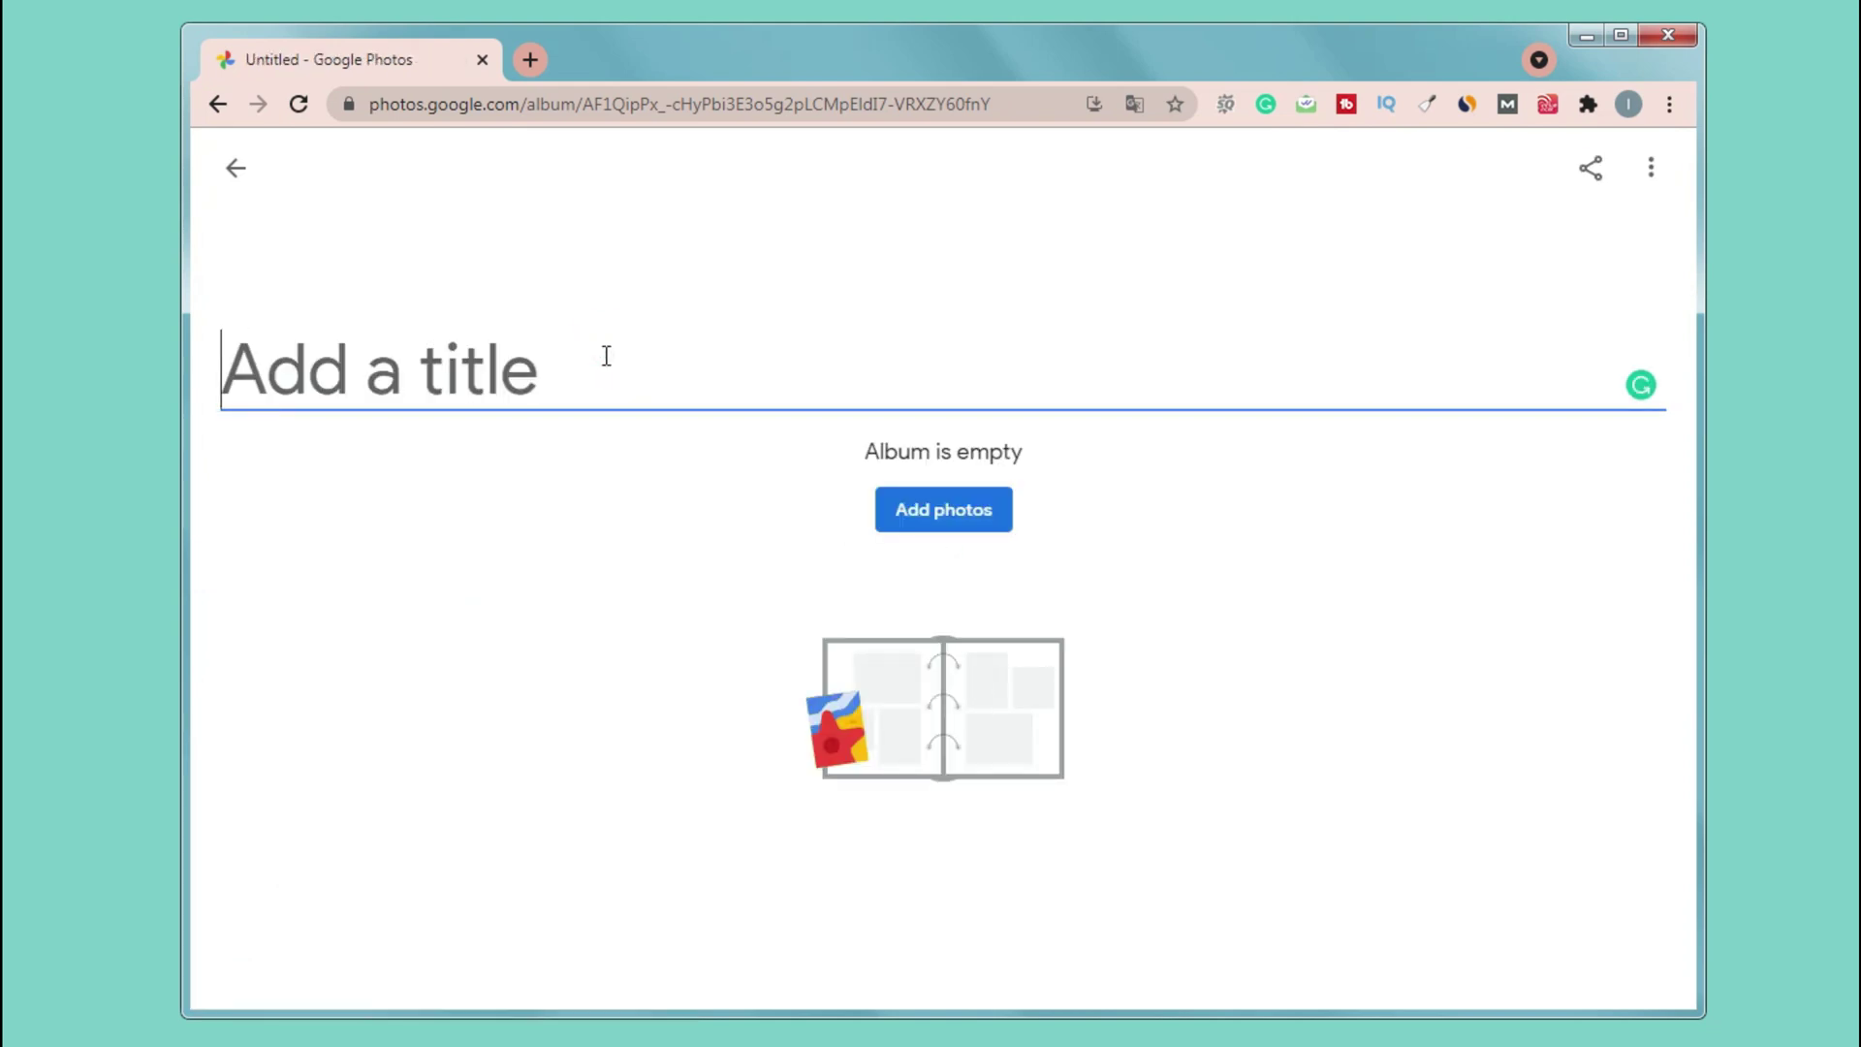
pyautogui.write('To iPhone')
# Select all six uploaded photos (iPhone, letter tiles, tablet, desk, notebook, laptop) and add them to the album
pyautogui.click(944, 510)
pyautogui.click(947, 527)
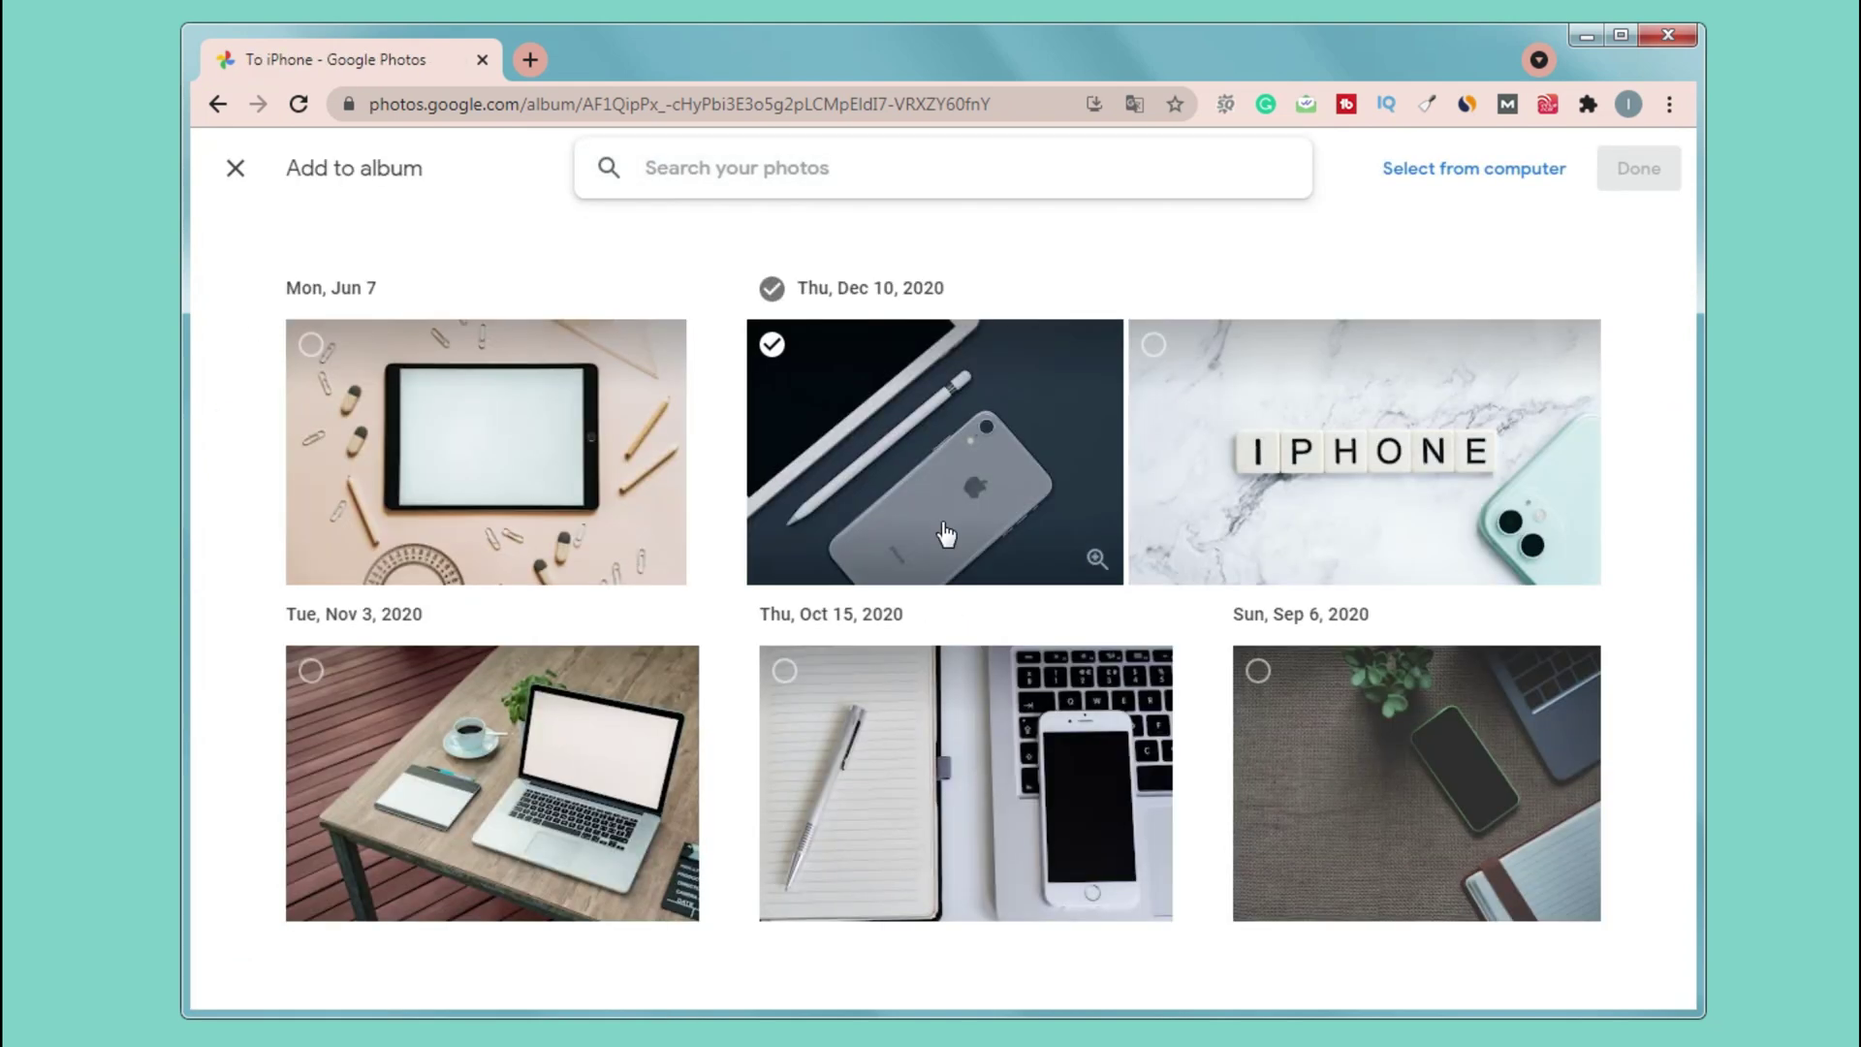
pyautogui.click(431, 373)
pyautogui.click(1218, 423)
pyautogui.click(1248, 674)
pyautogui.click(901, 768)
pyautogui.click(437, 756)
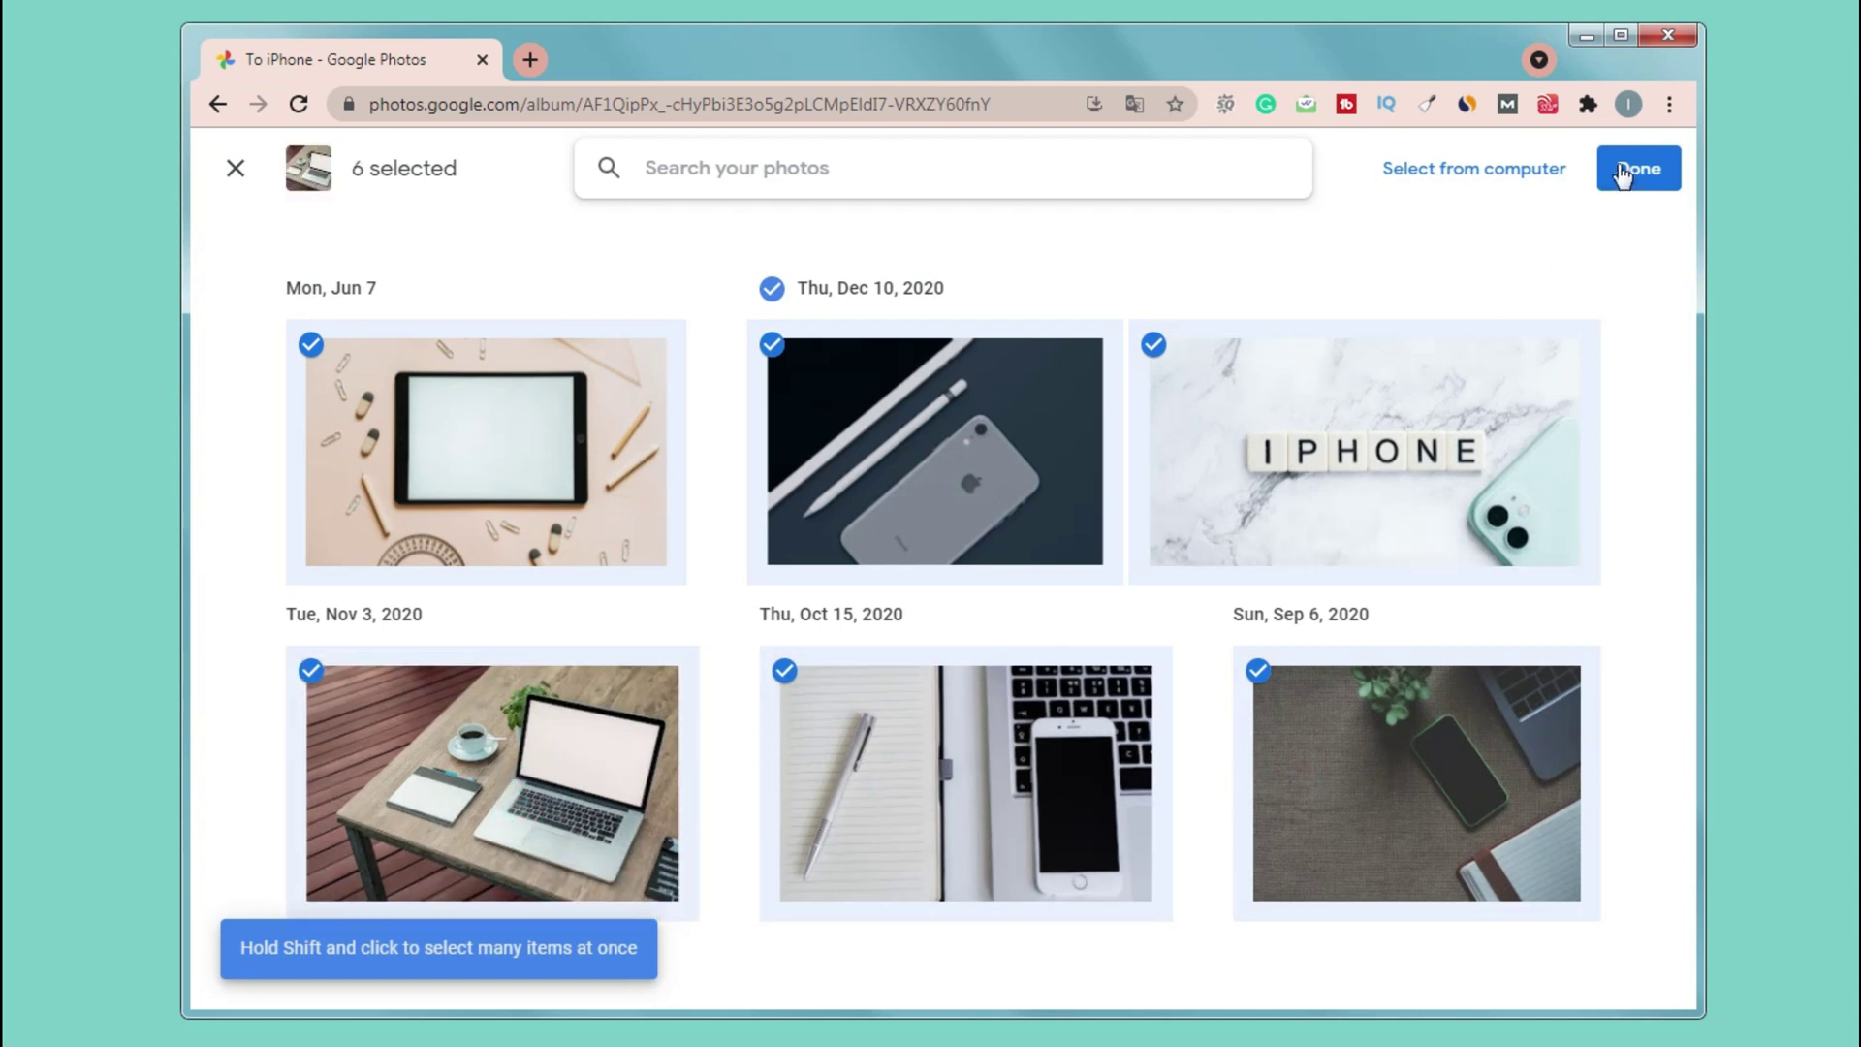
pyautogui.click(1637, 168)
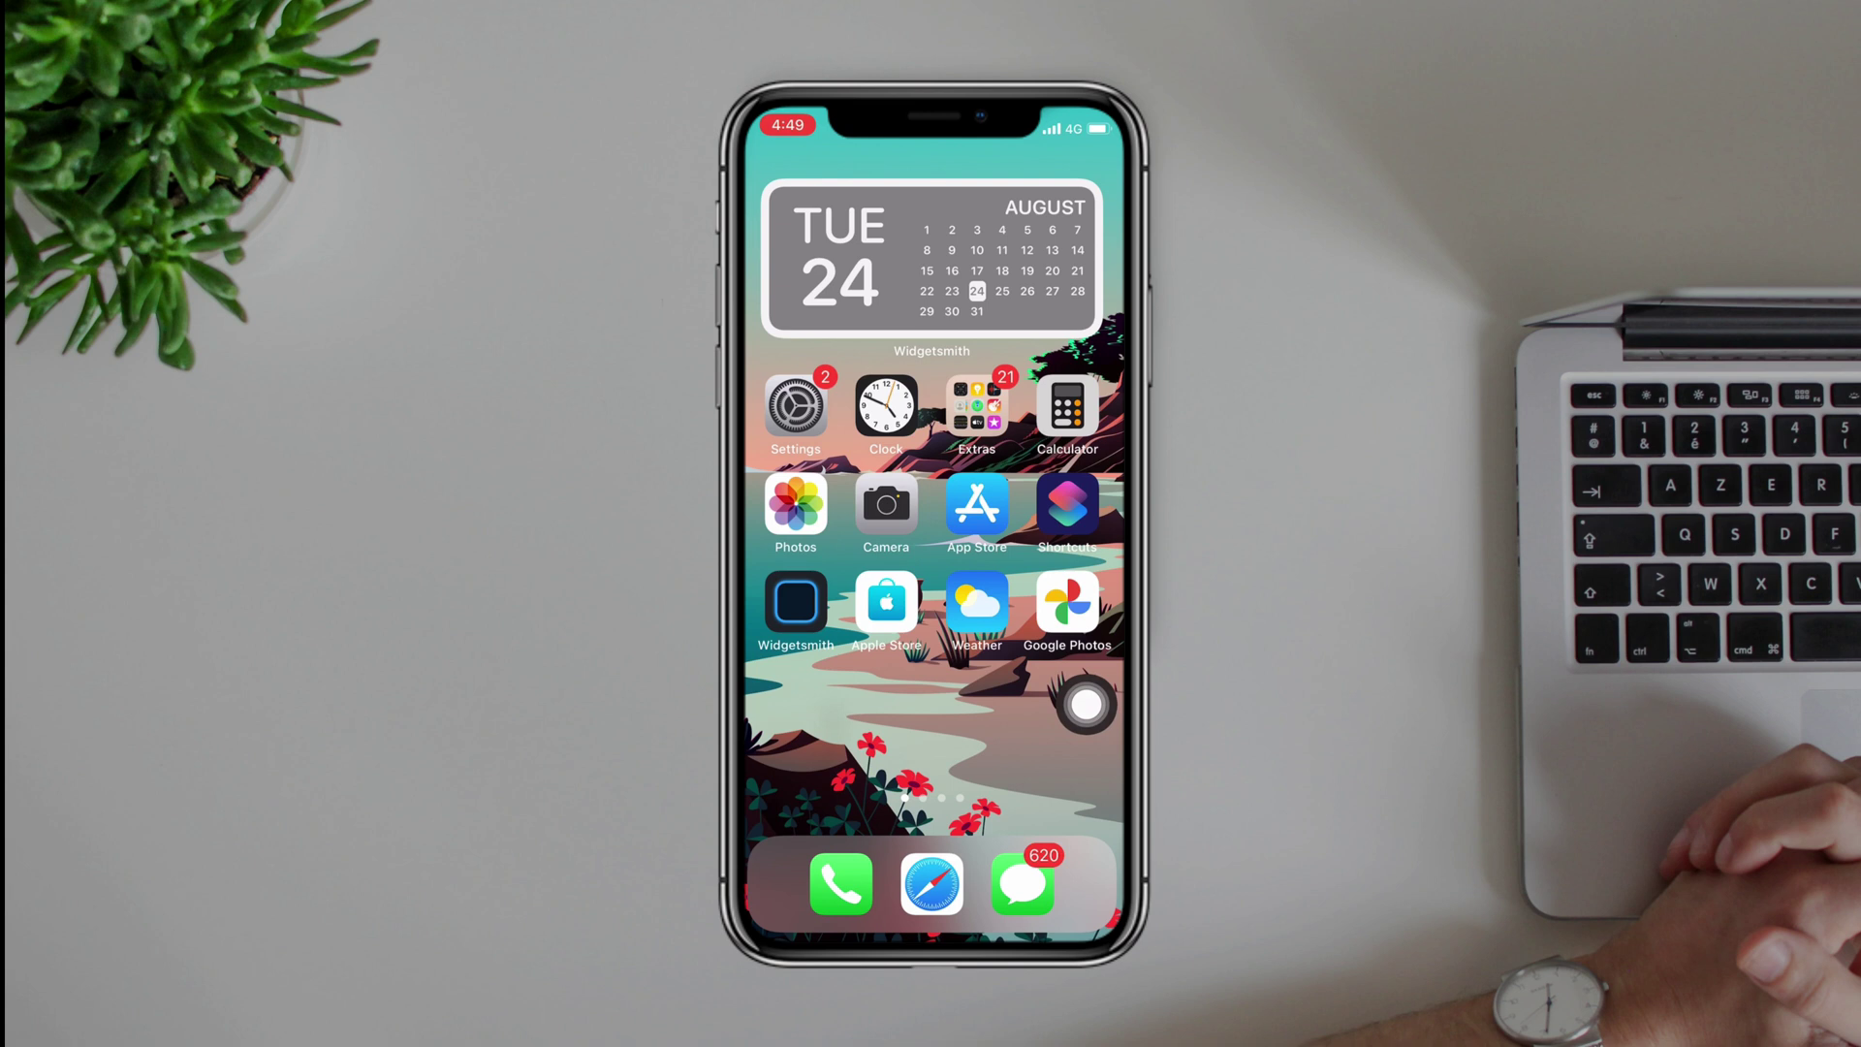
# On the iPhone, download the laptop-on-desk photo from the To iPhone album to the Camera Roll
pyautogui.click(1069, 599)
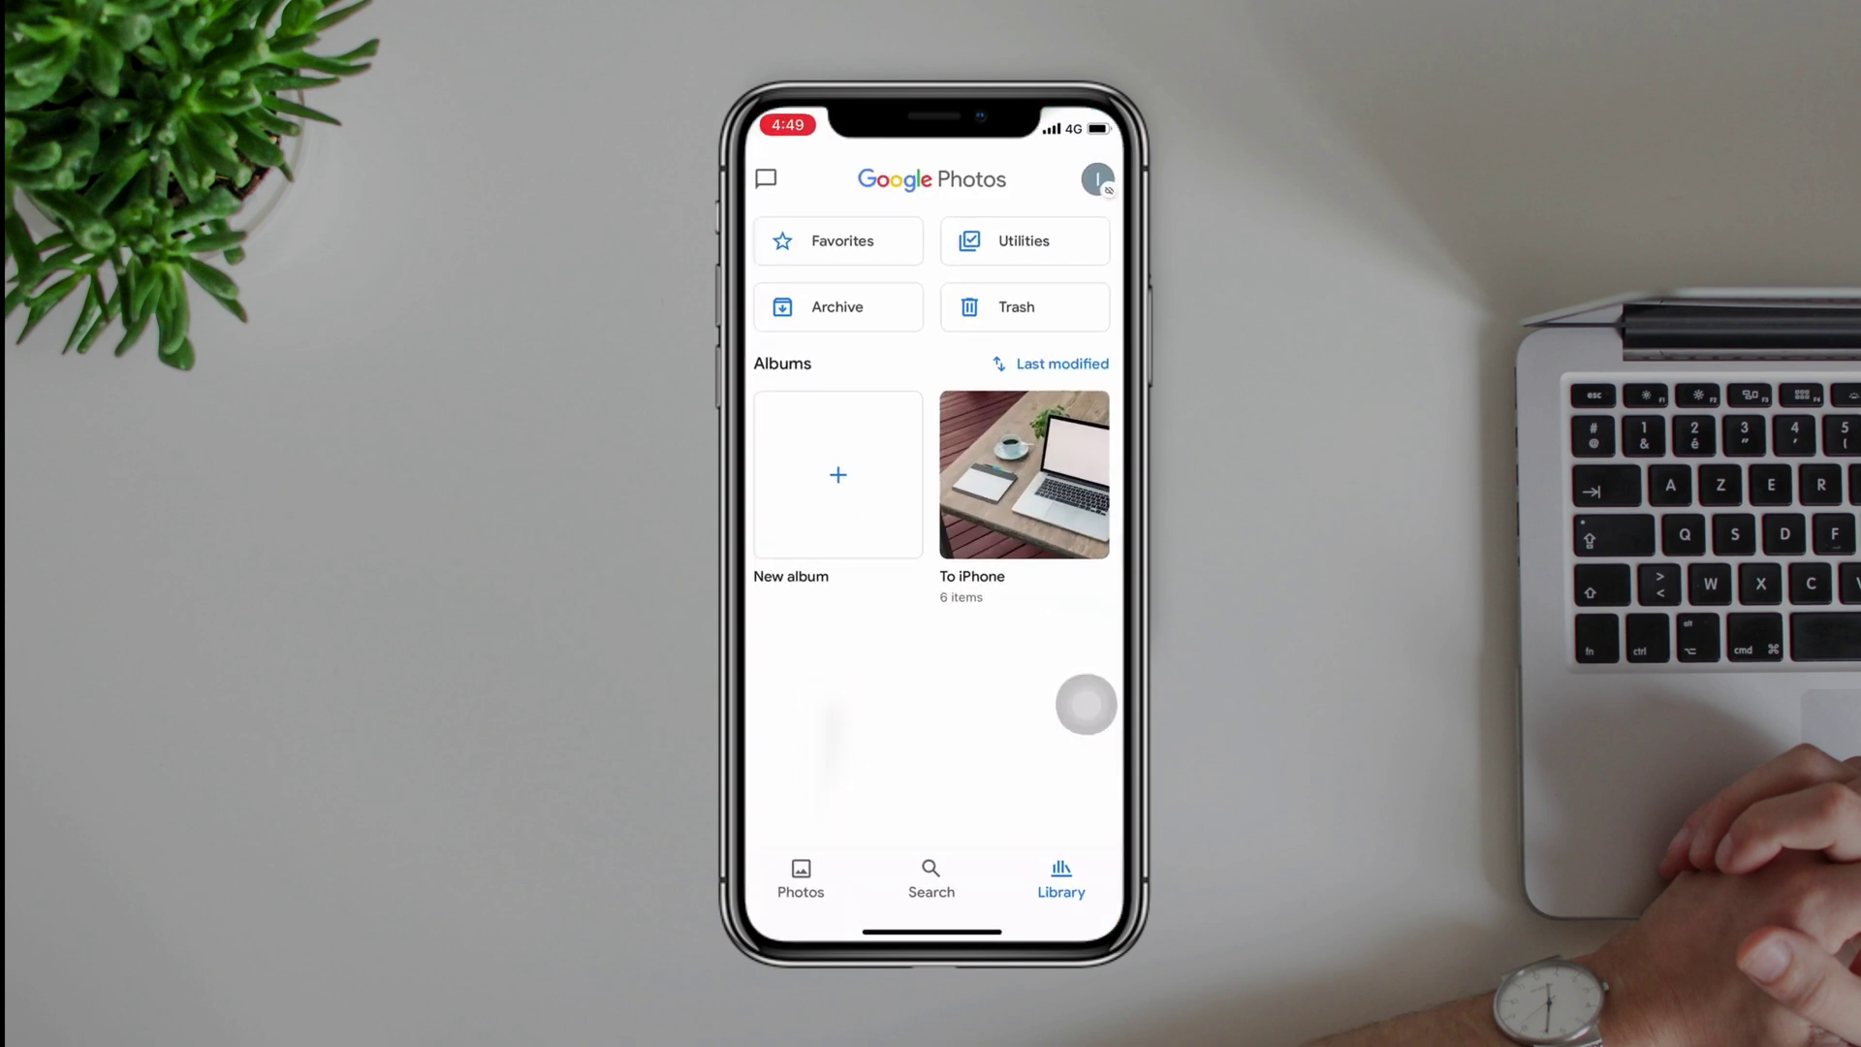
pyautogui.click(1023, 479)
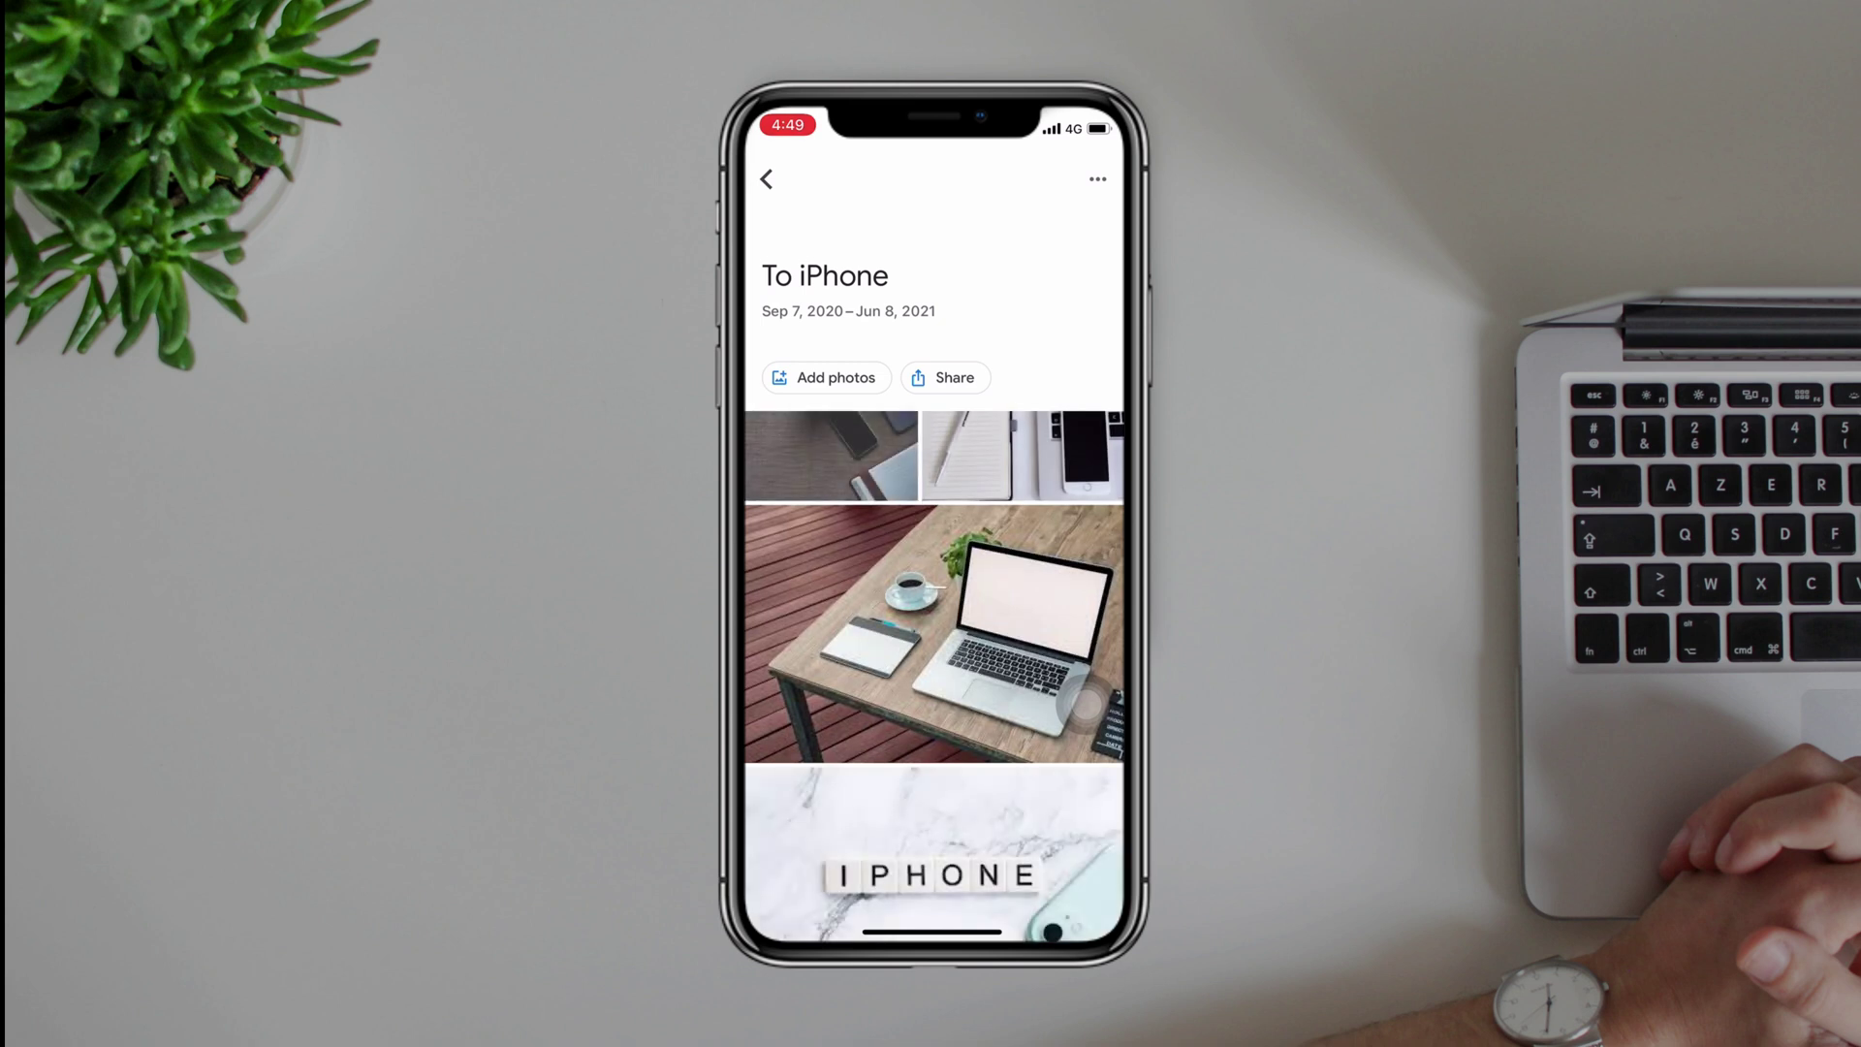
pyautogui.click(1088, 706)
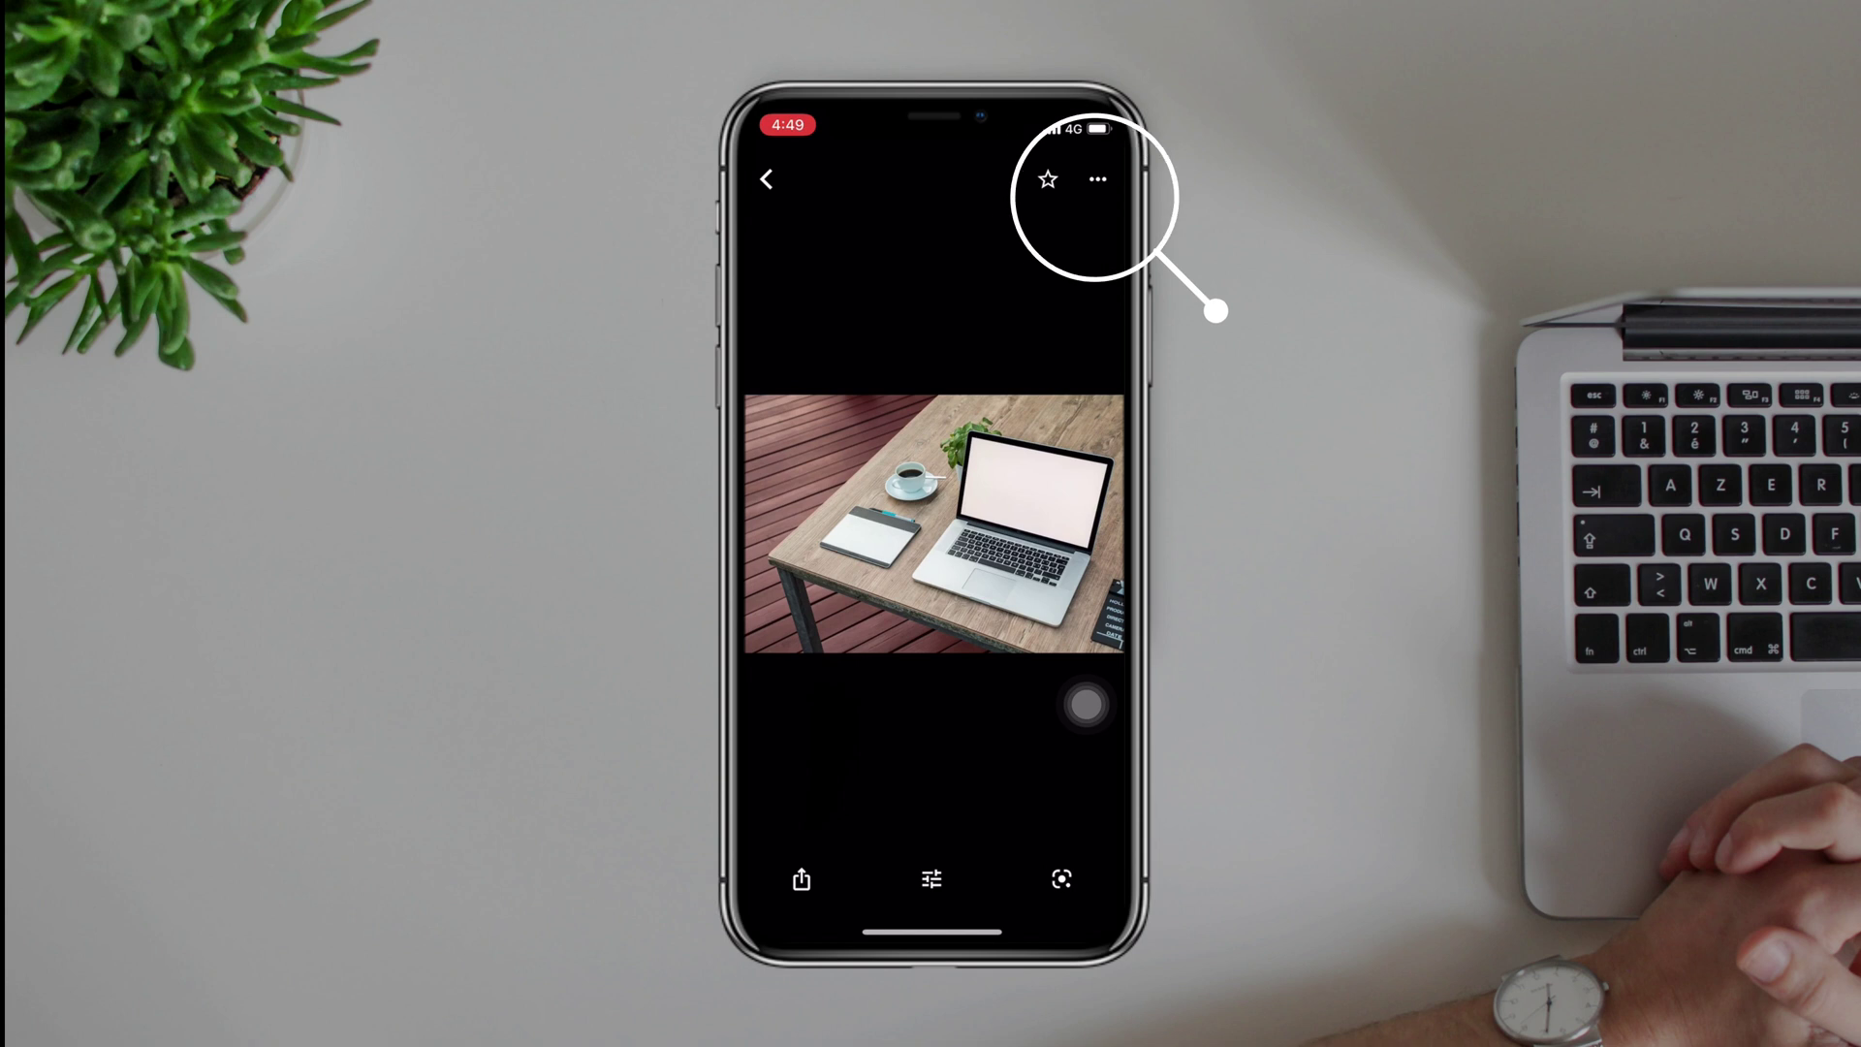
pyautogui.scroll(-5, 1088, 706)
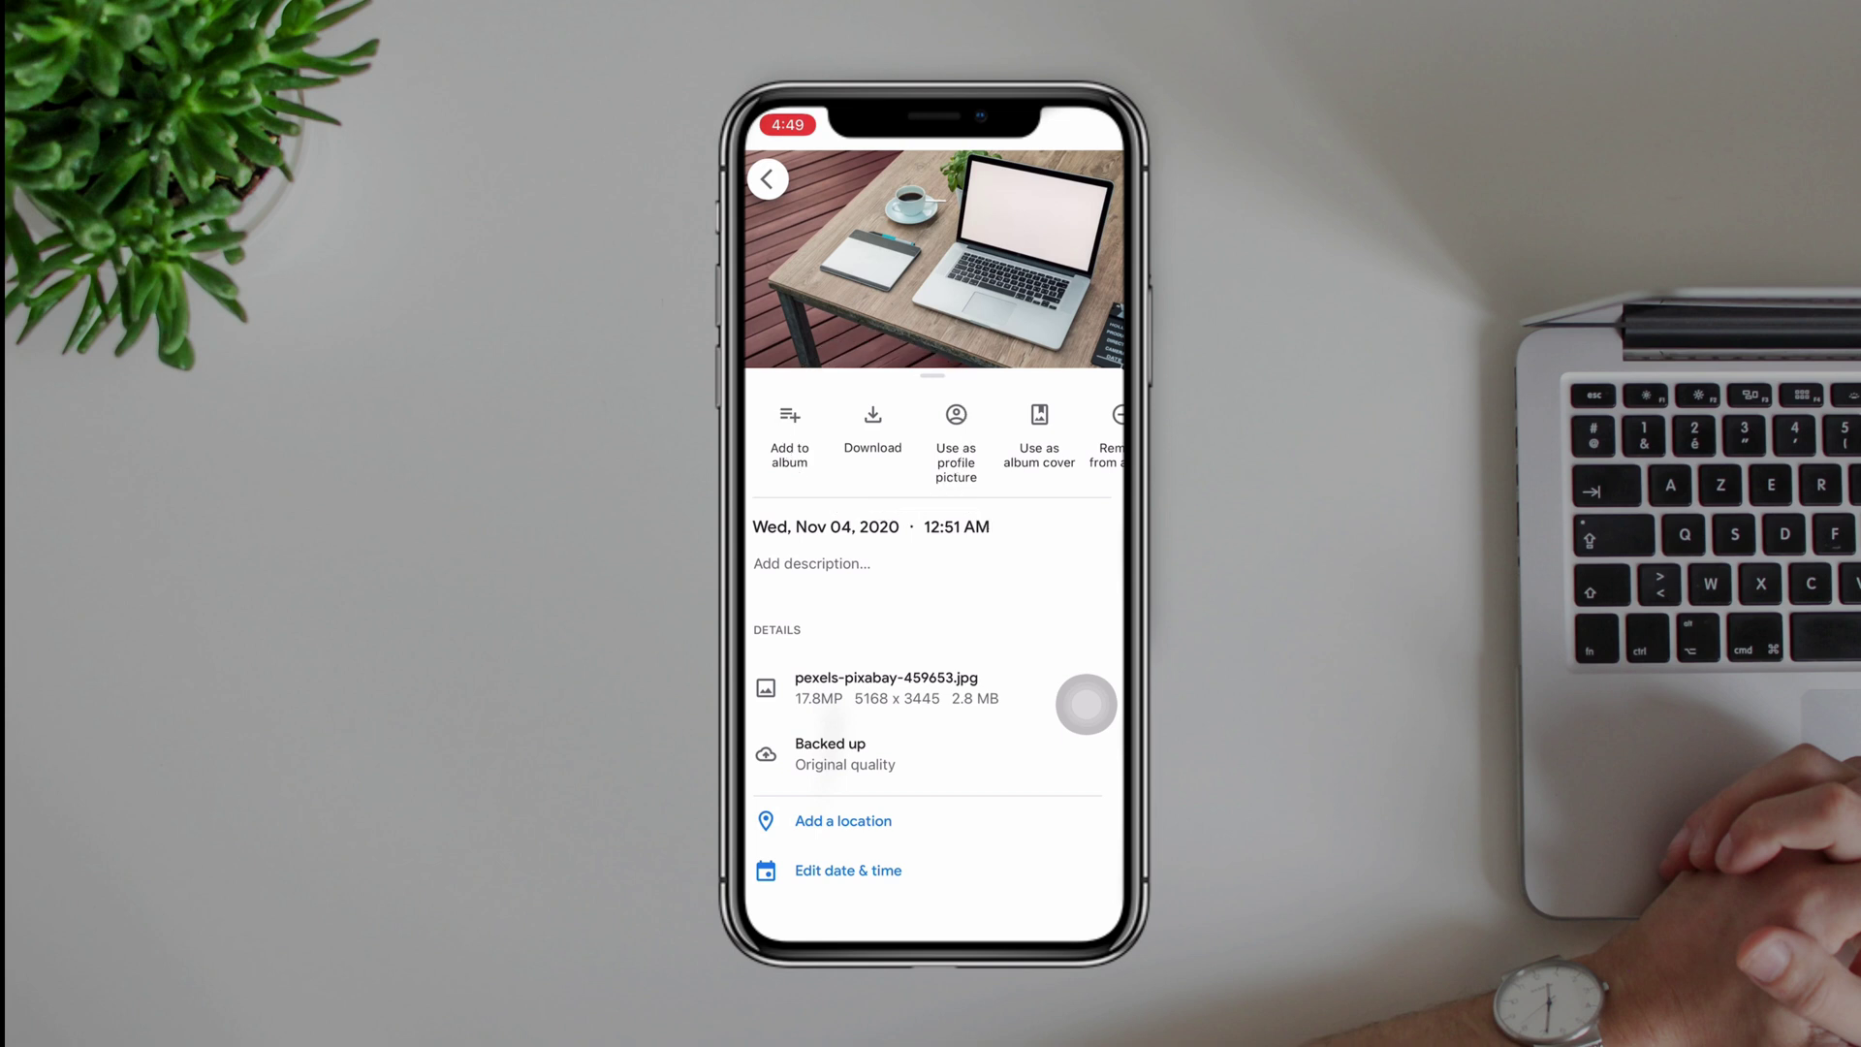
pyautogui.click(872, 429)
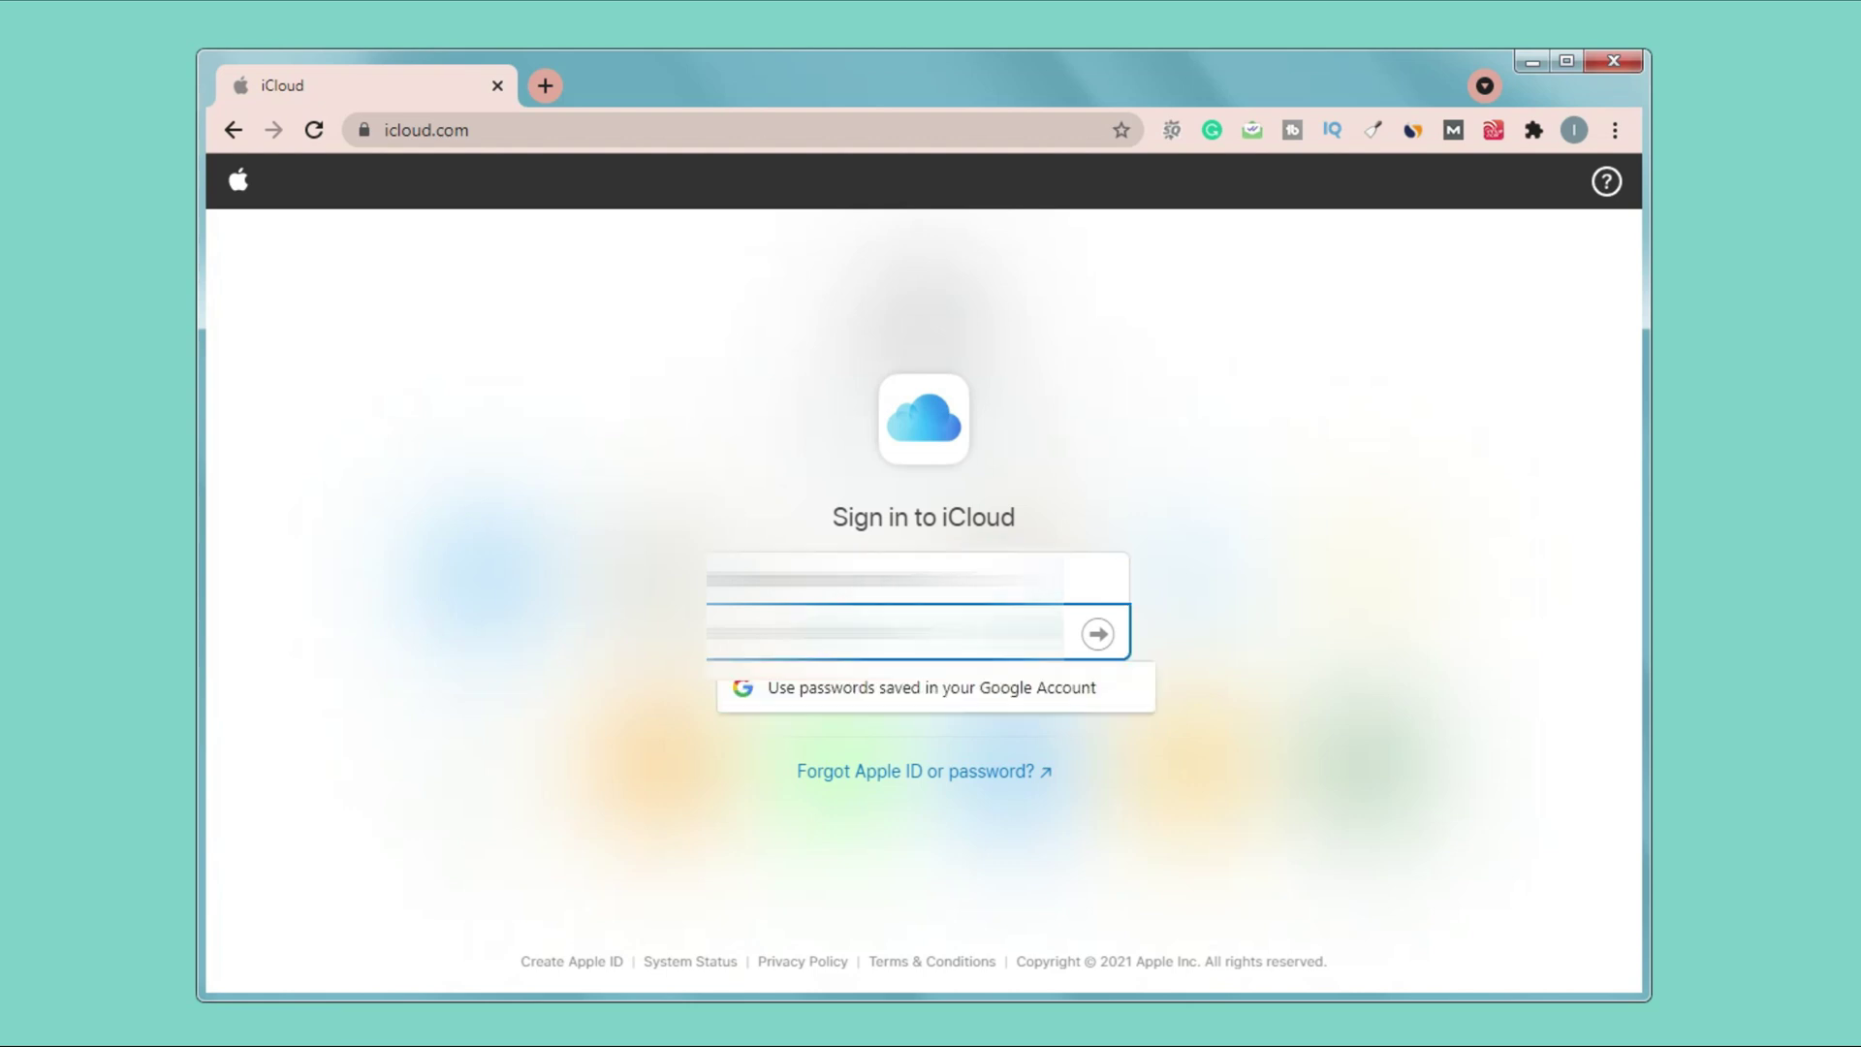
# Sign into icloud.com and open the Photos library from the app launcher
pyautogui.click(1330, 615)
pyautogui.click(1068, 644)
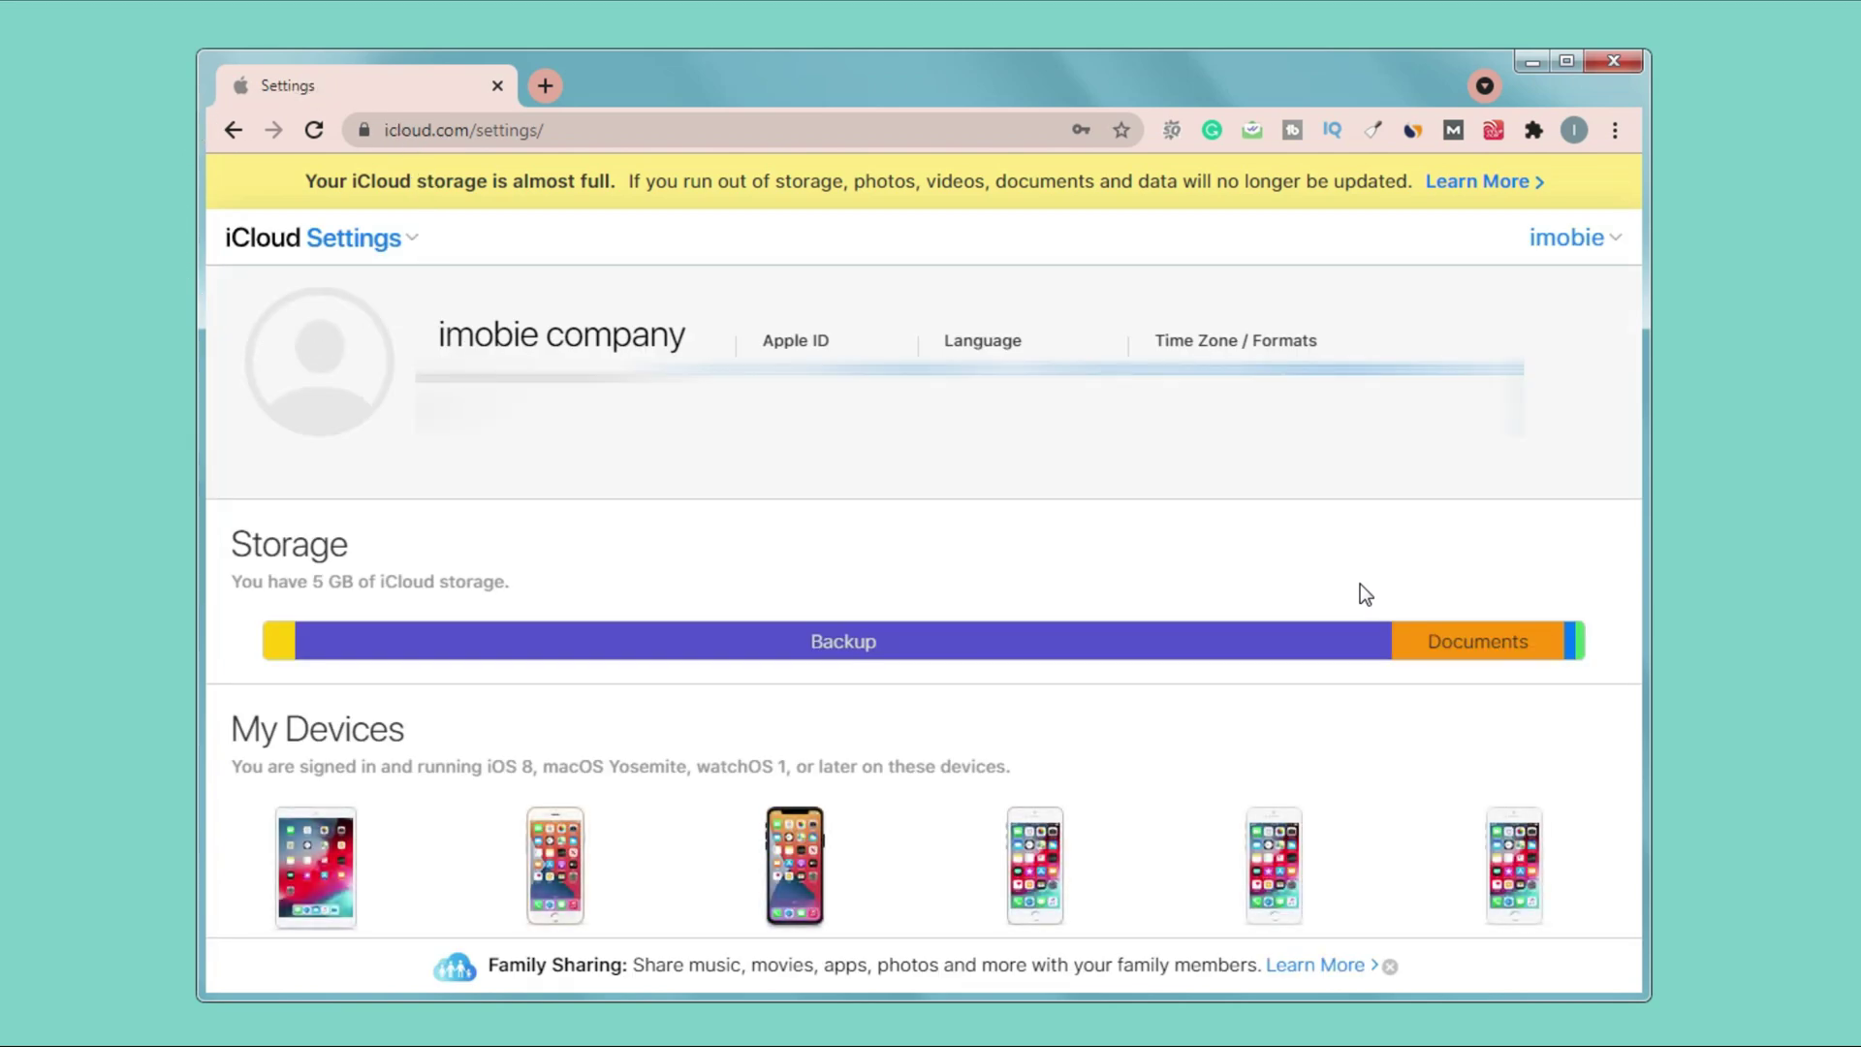
pyautogui.click(352, 248)
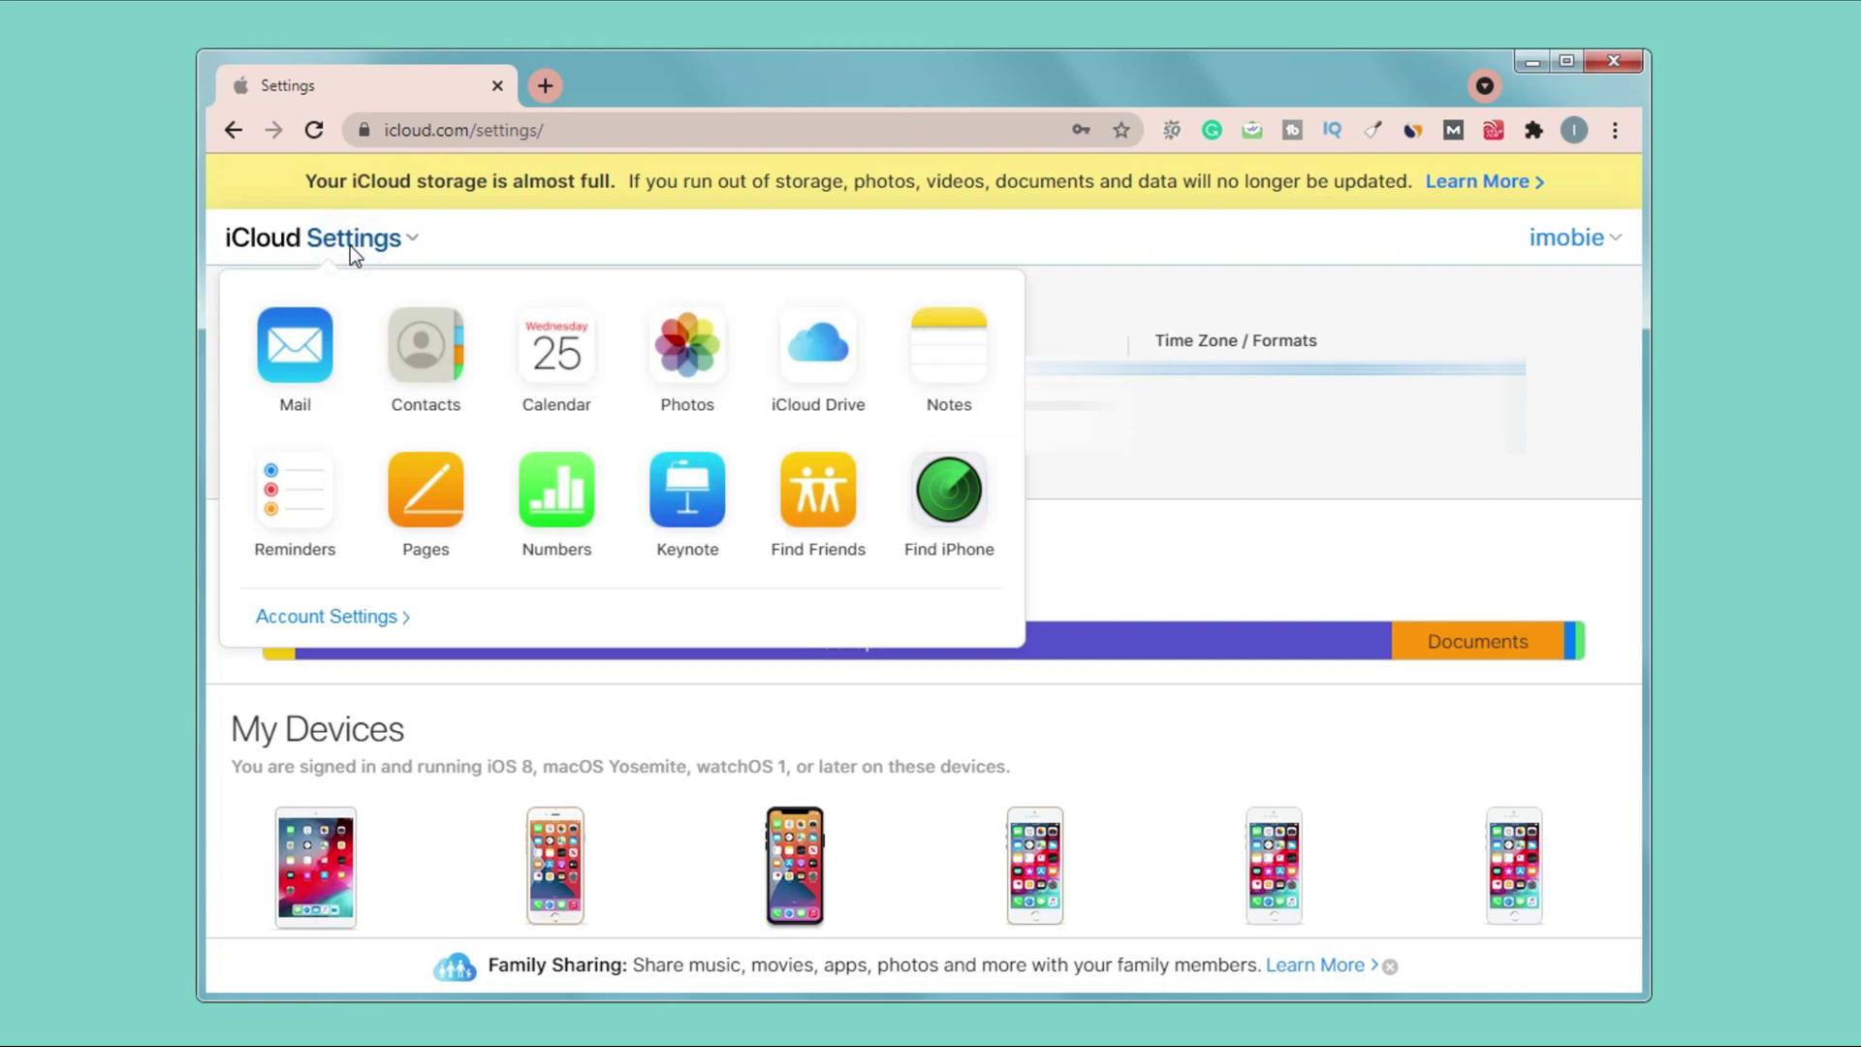
pyautogui.click(676, 379)
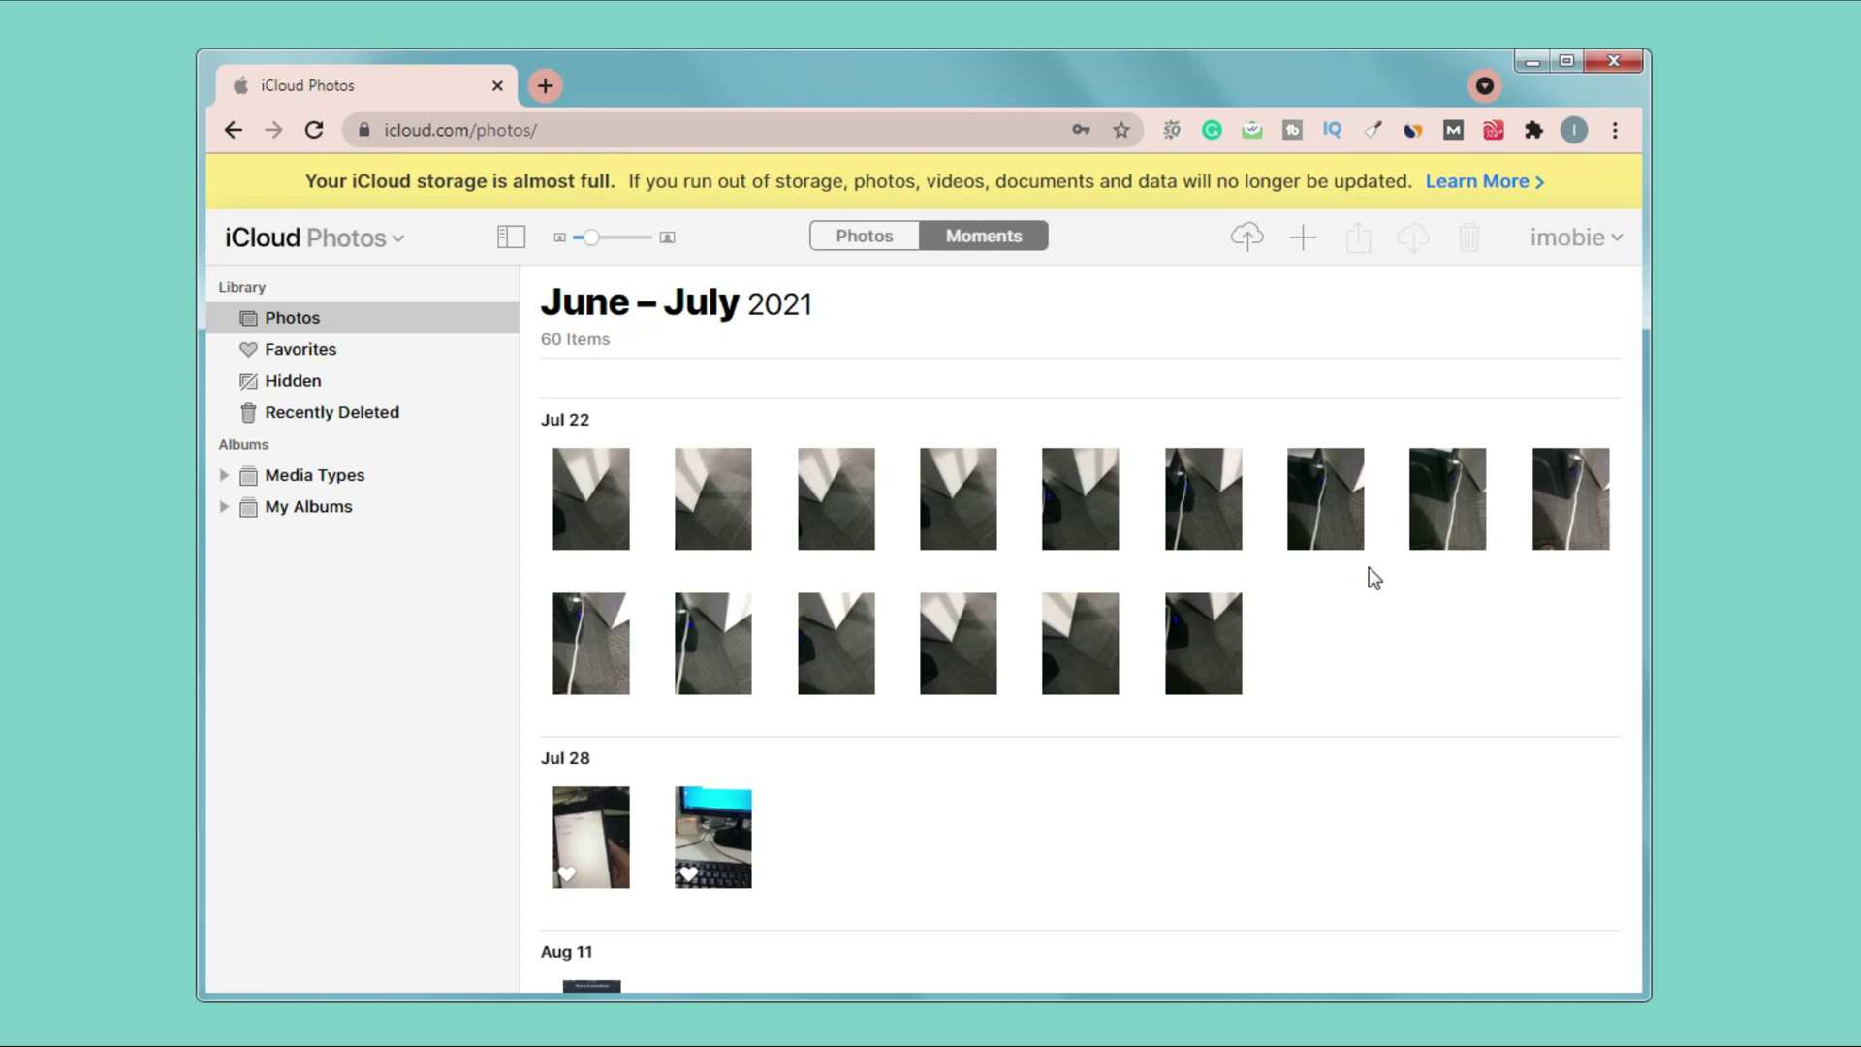
# Upload all six photos from the Photos to iPhone folder into iCloud Photos
pyautogui.click(1250, 240)
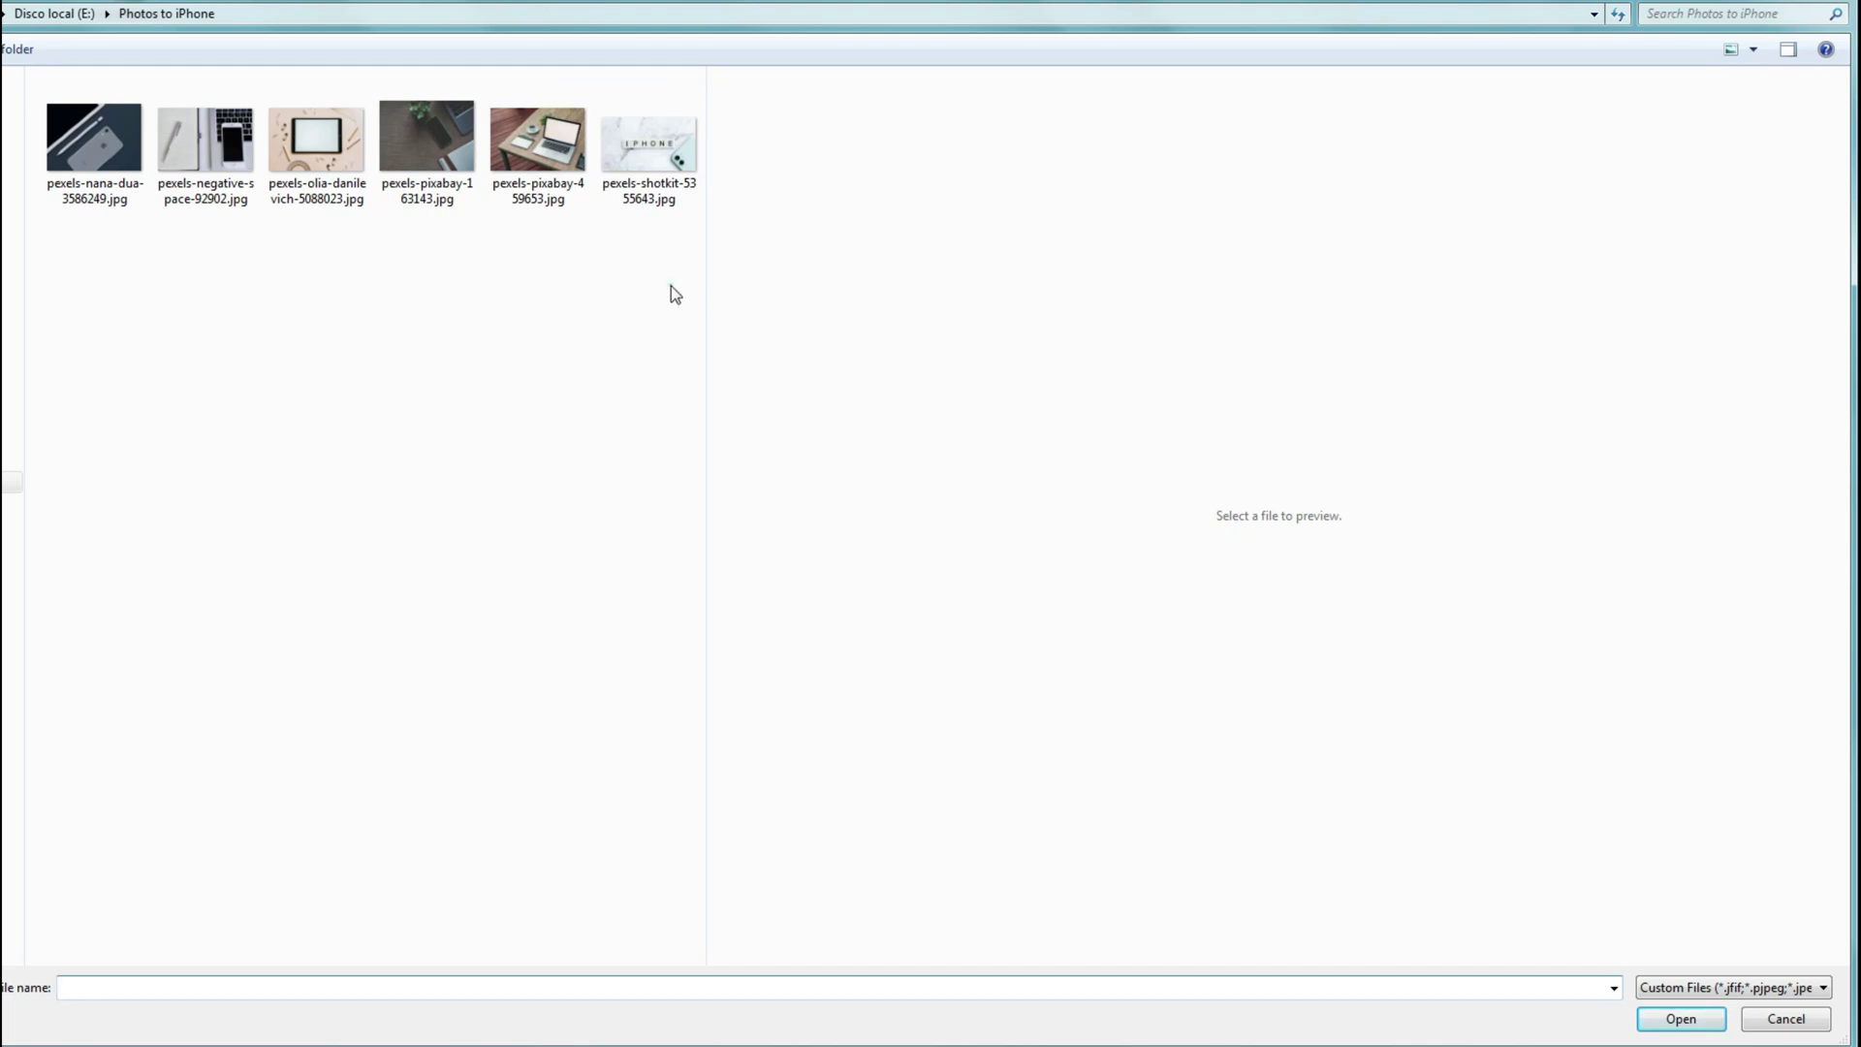
pyautogui.moveTo(670, 292); pyautogui.dragTo(44, 73)
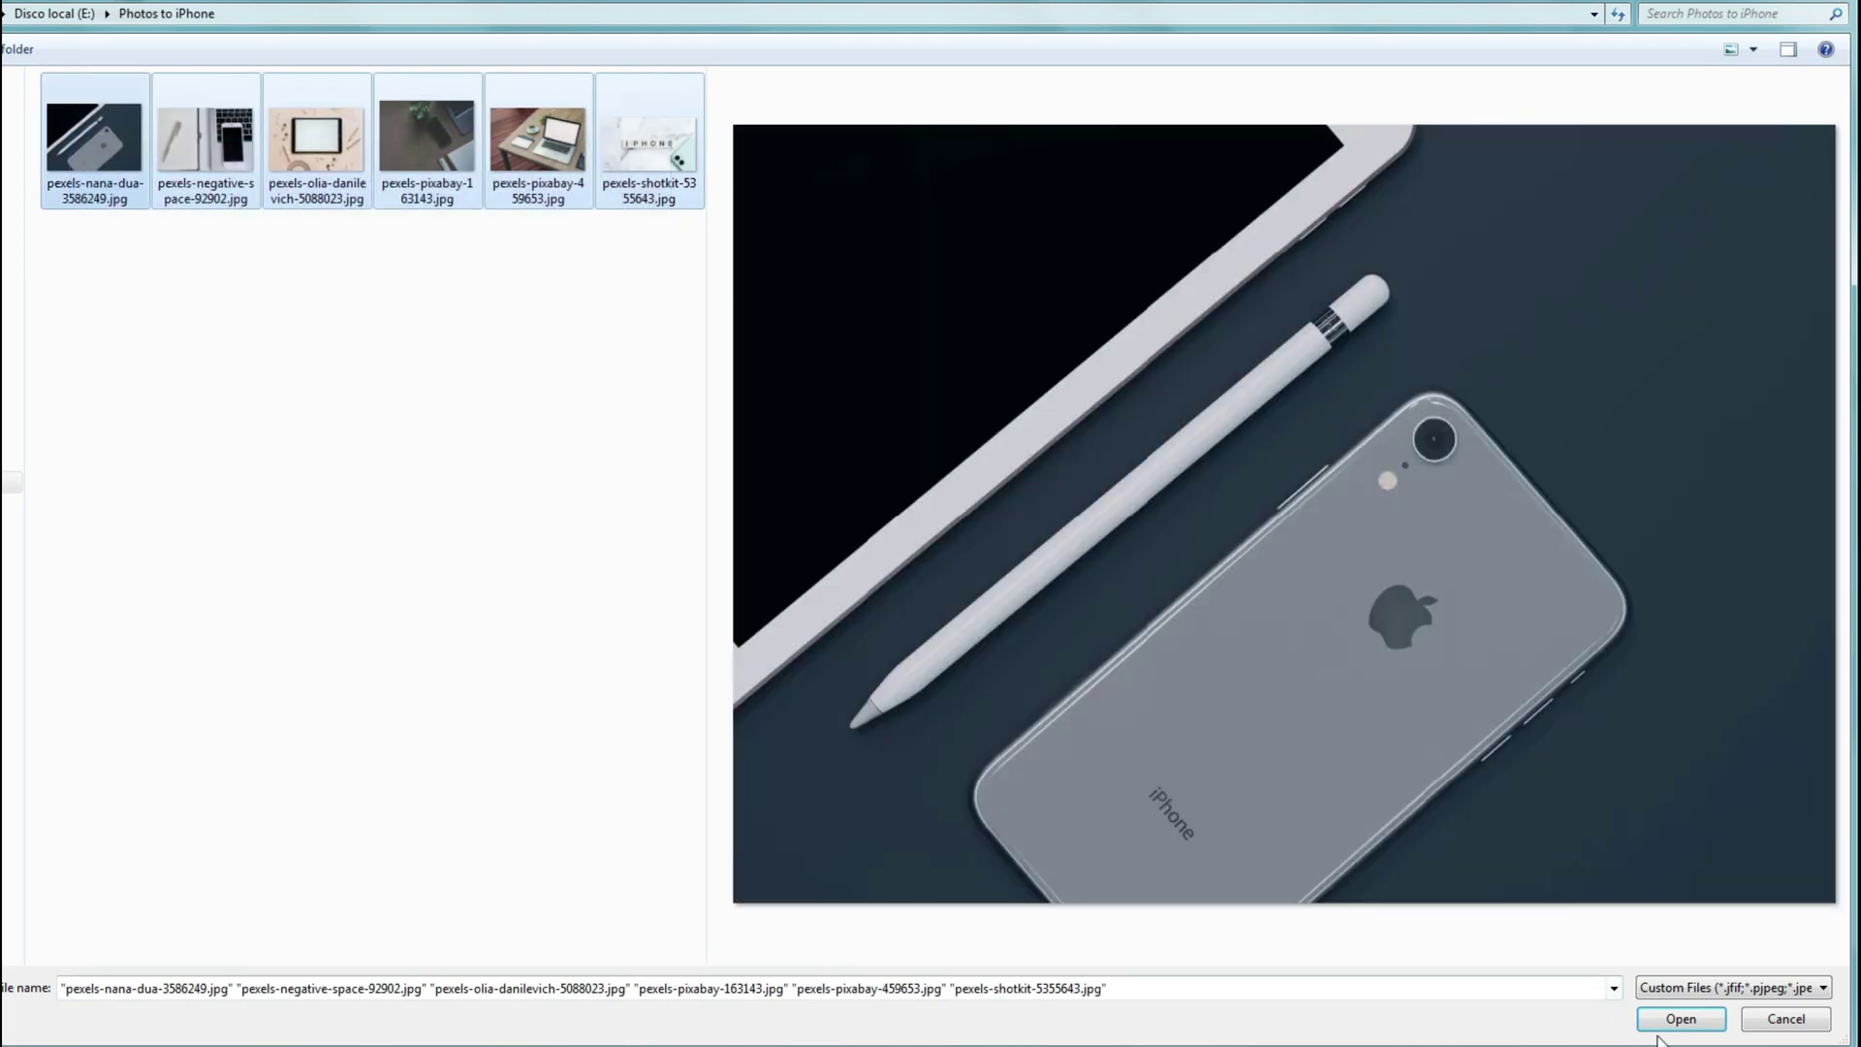
pyautogui.click(1669, 1023)
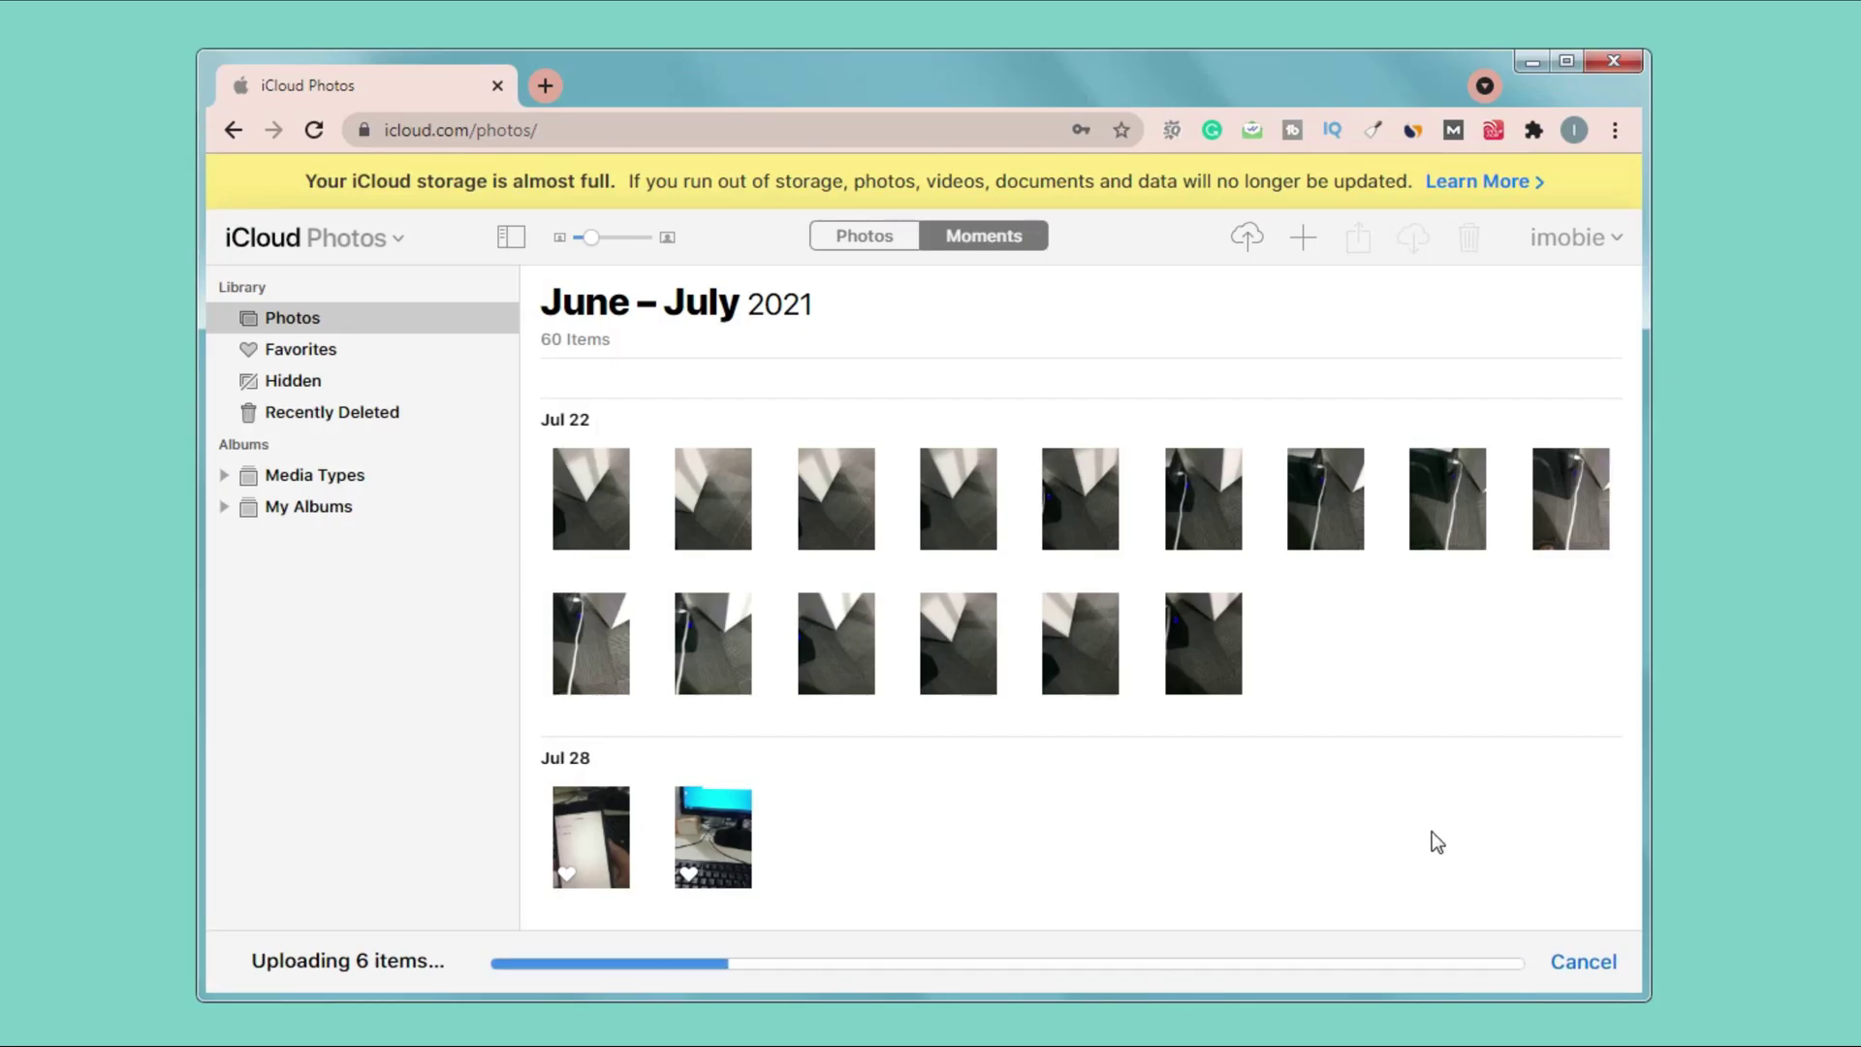
pyautogui.scroll(5, 1016, 570)
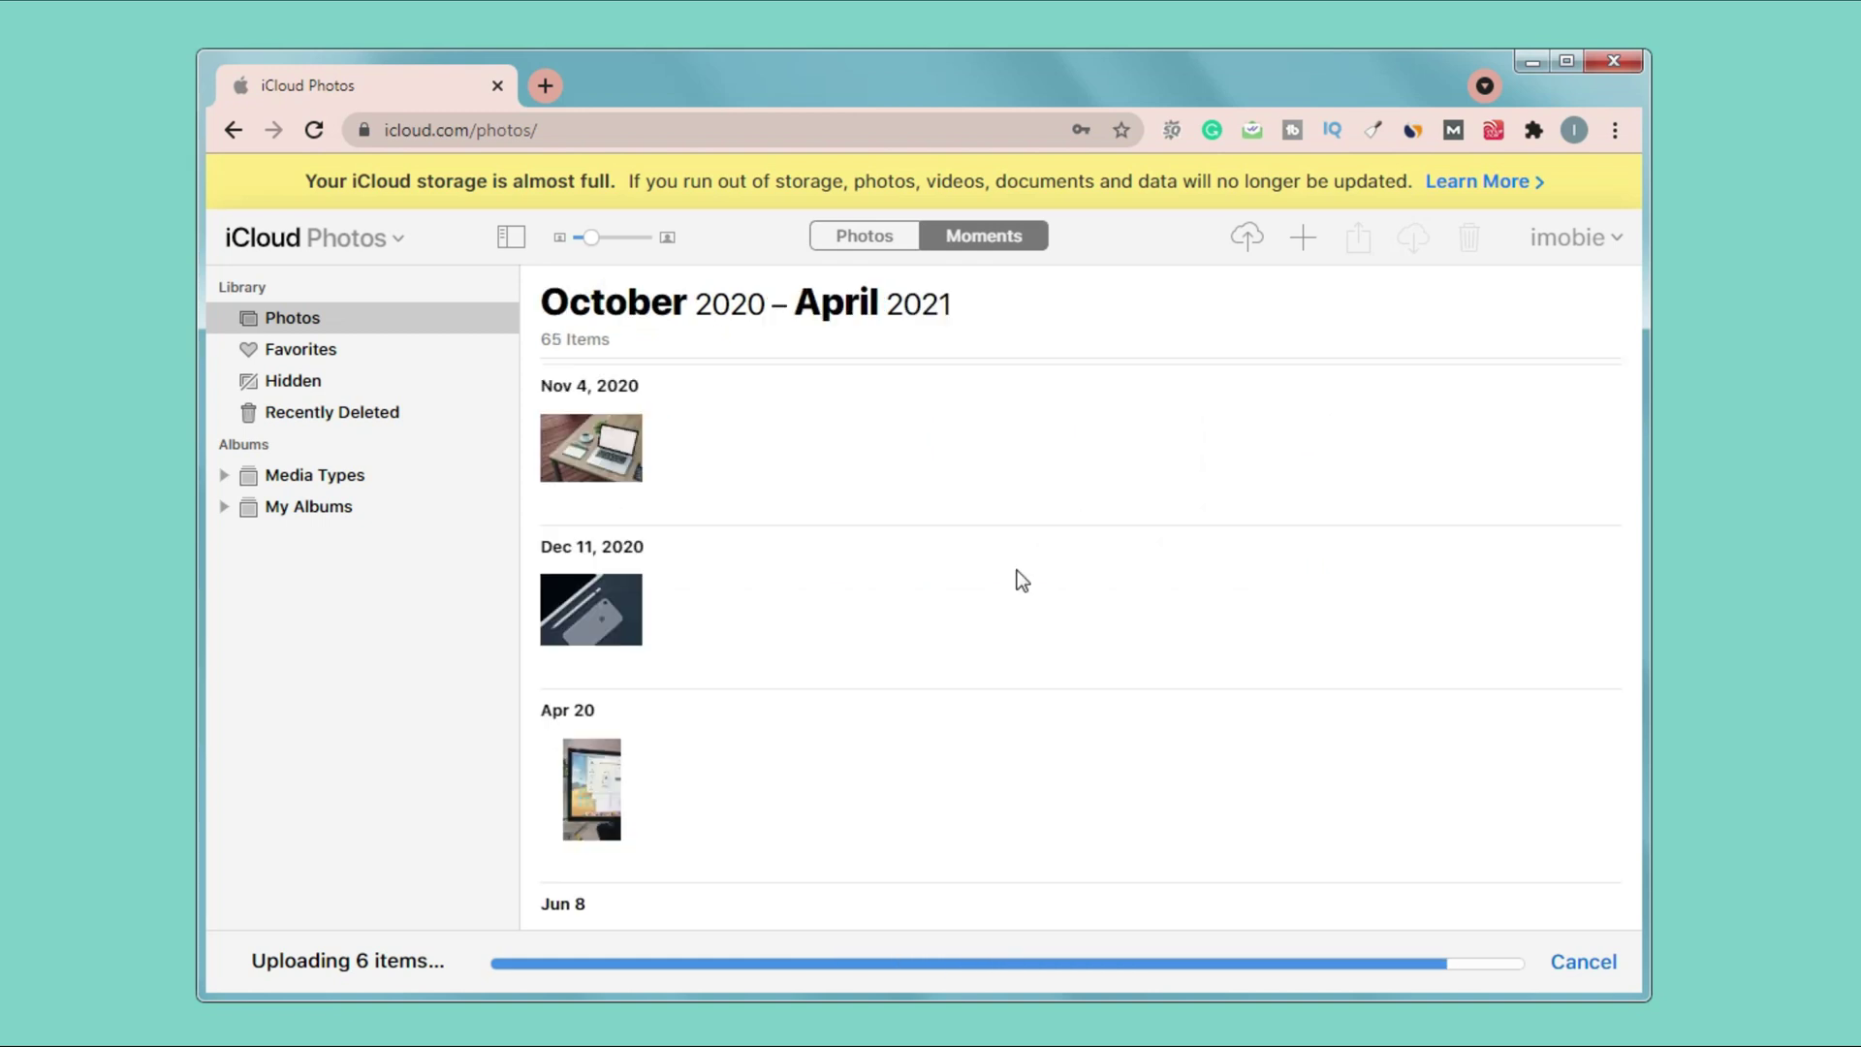
pyautogui.scroll(2, 1243, 763)
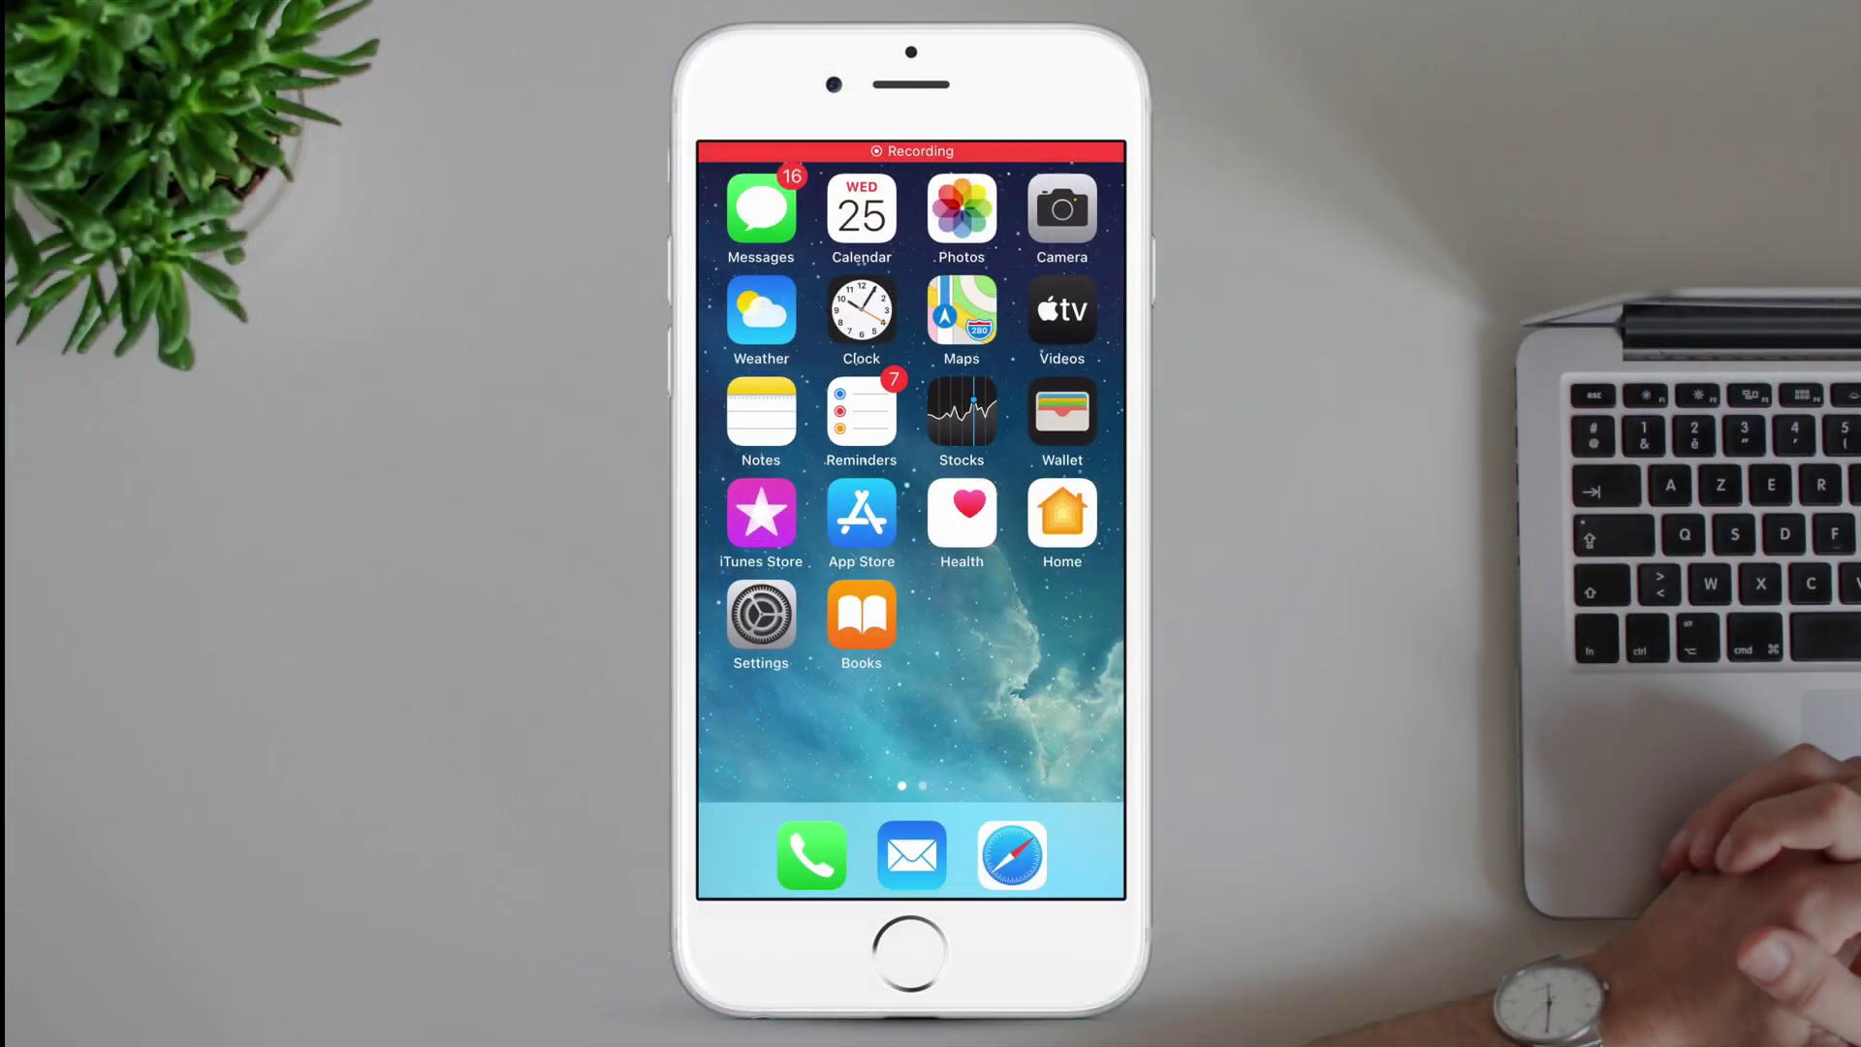
# Navigate Settings > Apple ID > iCloud > Photos to reach the iCloud Photos sync options
pyautogui.click(761, 615)
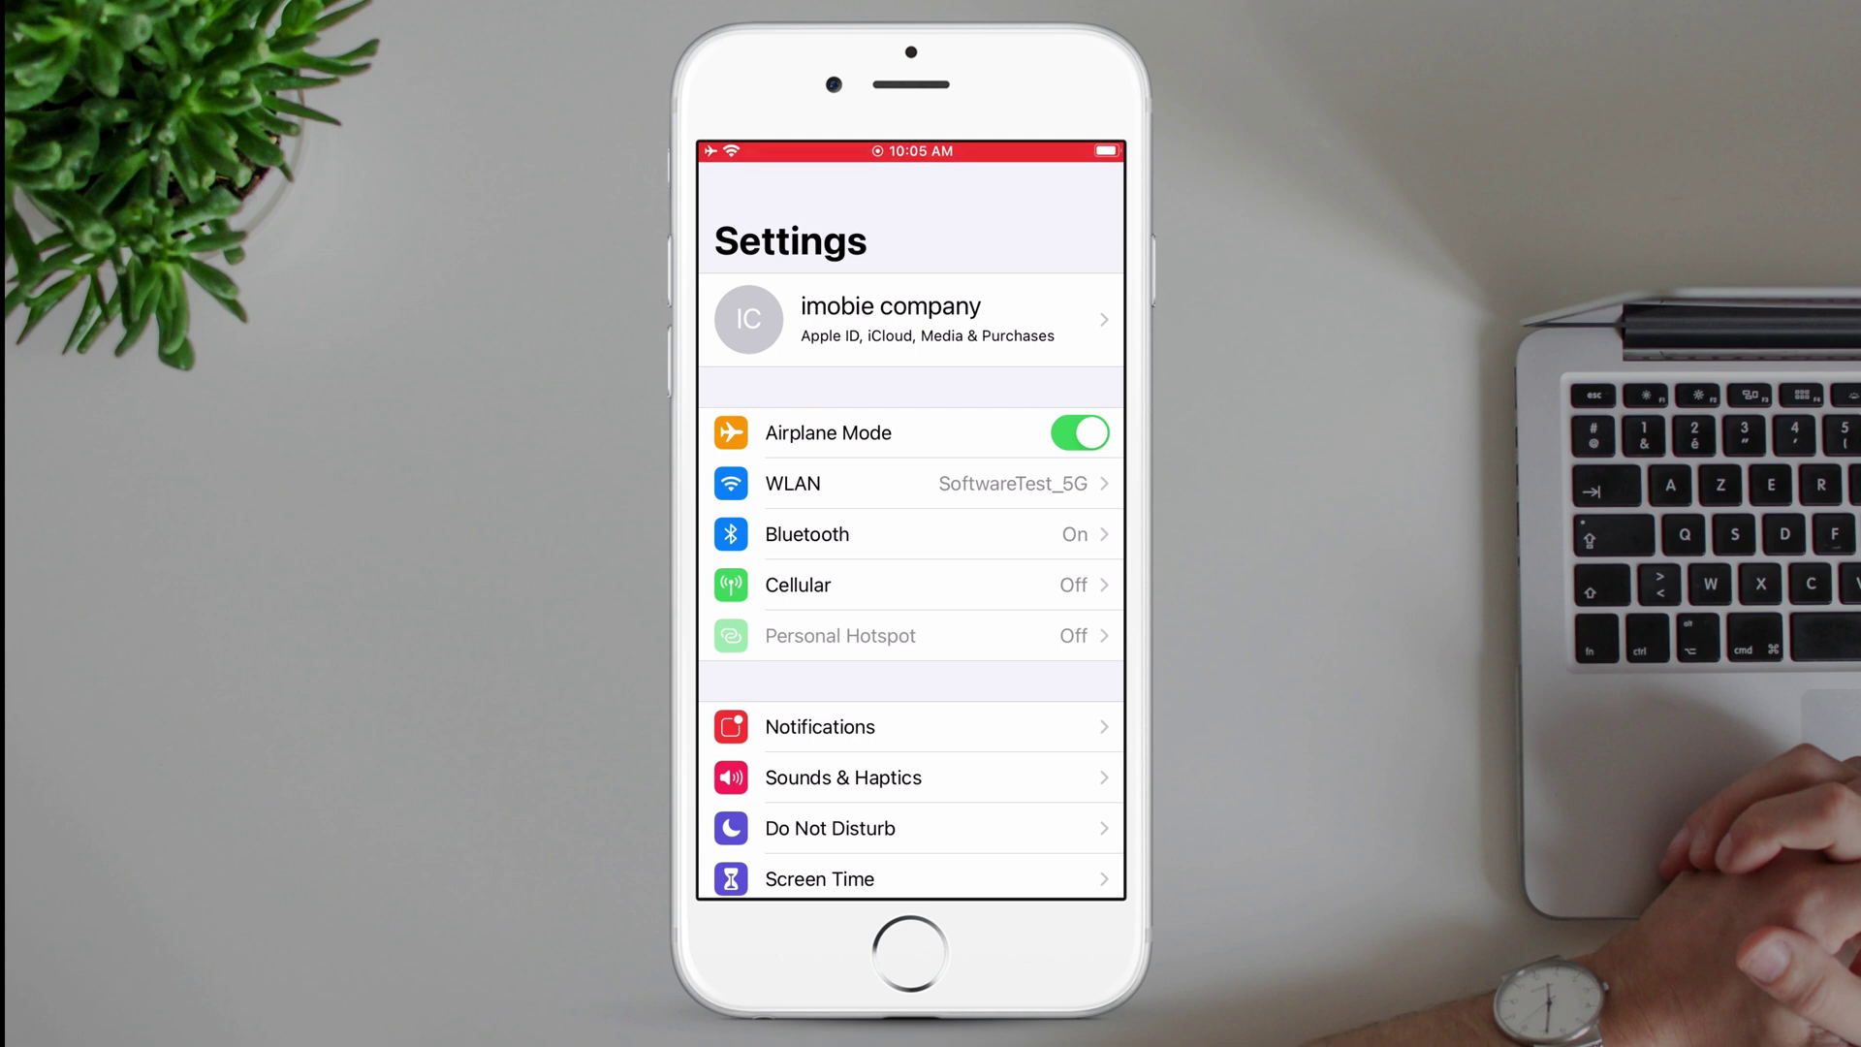
pyautogui.click(889, 318)
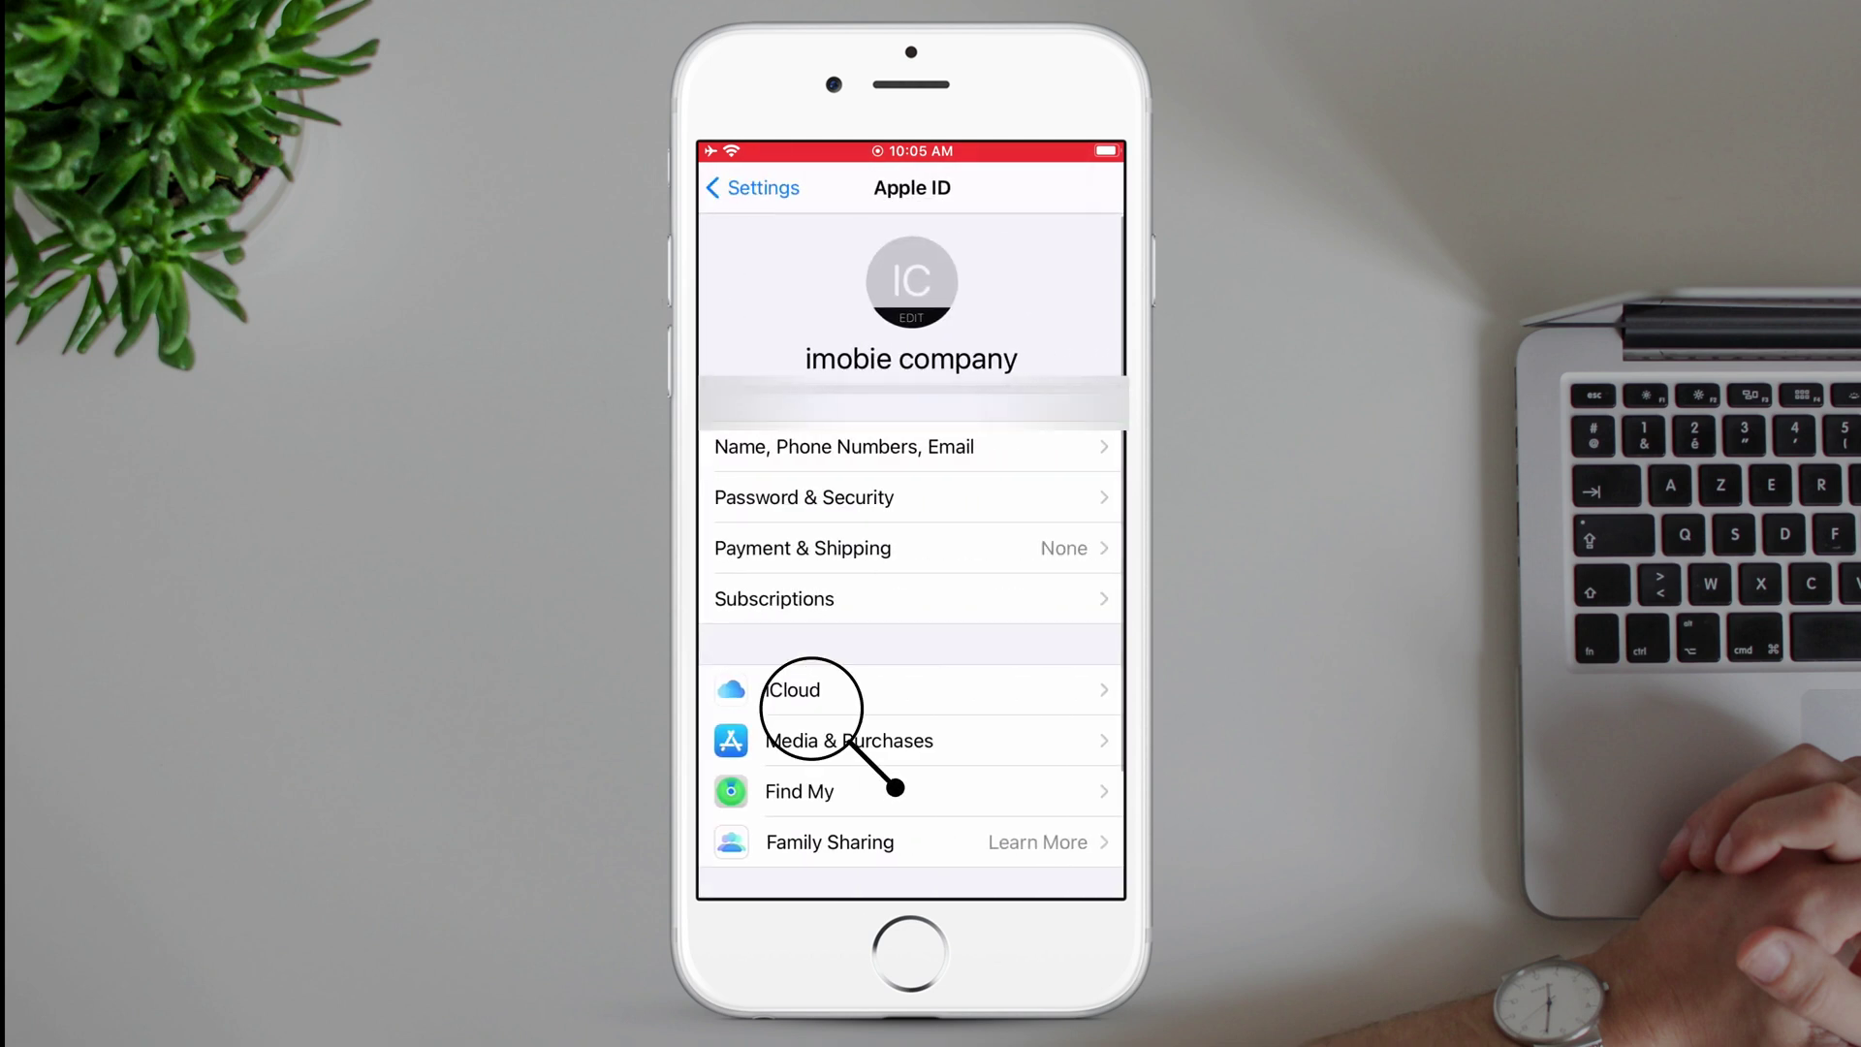
pyautogui.click(793, 690)
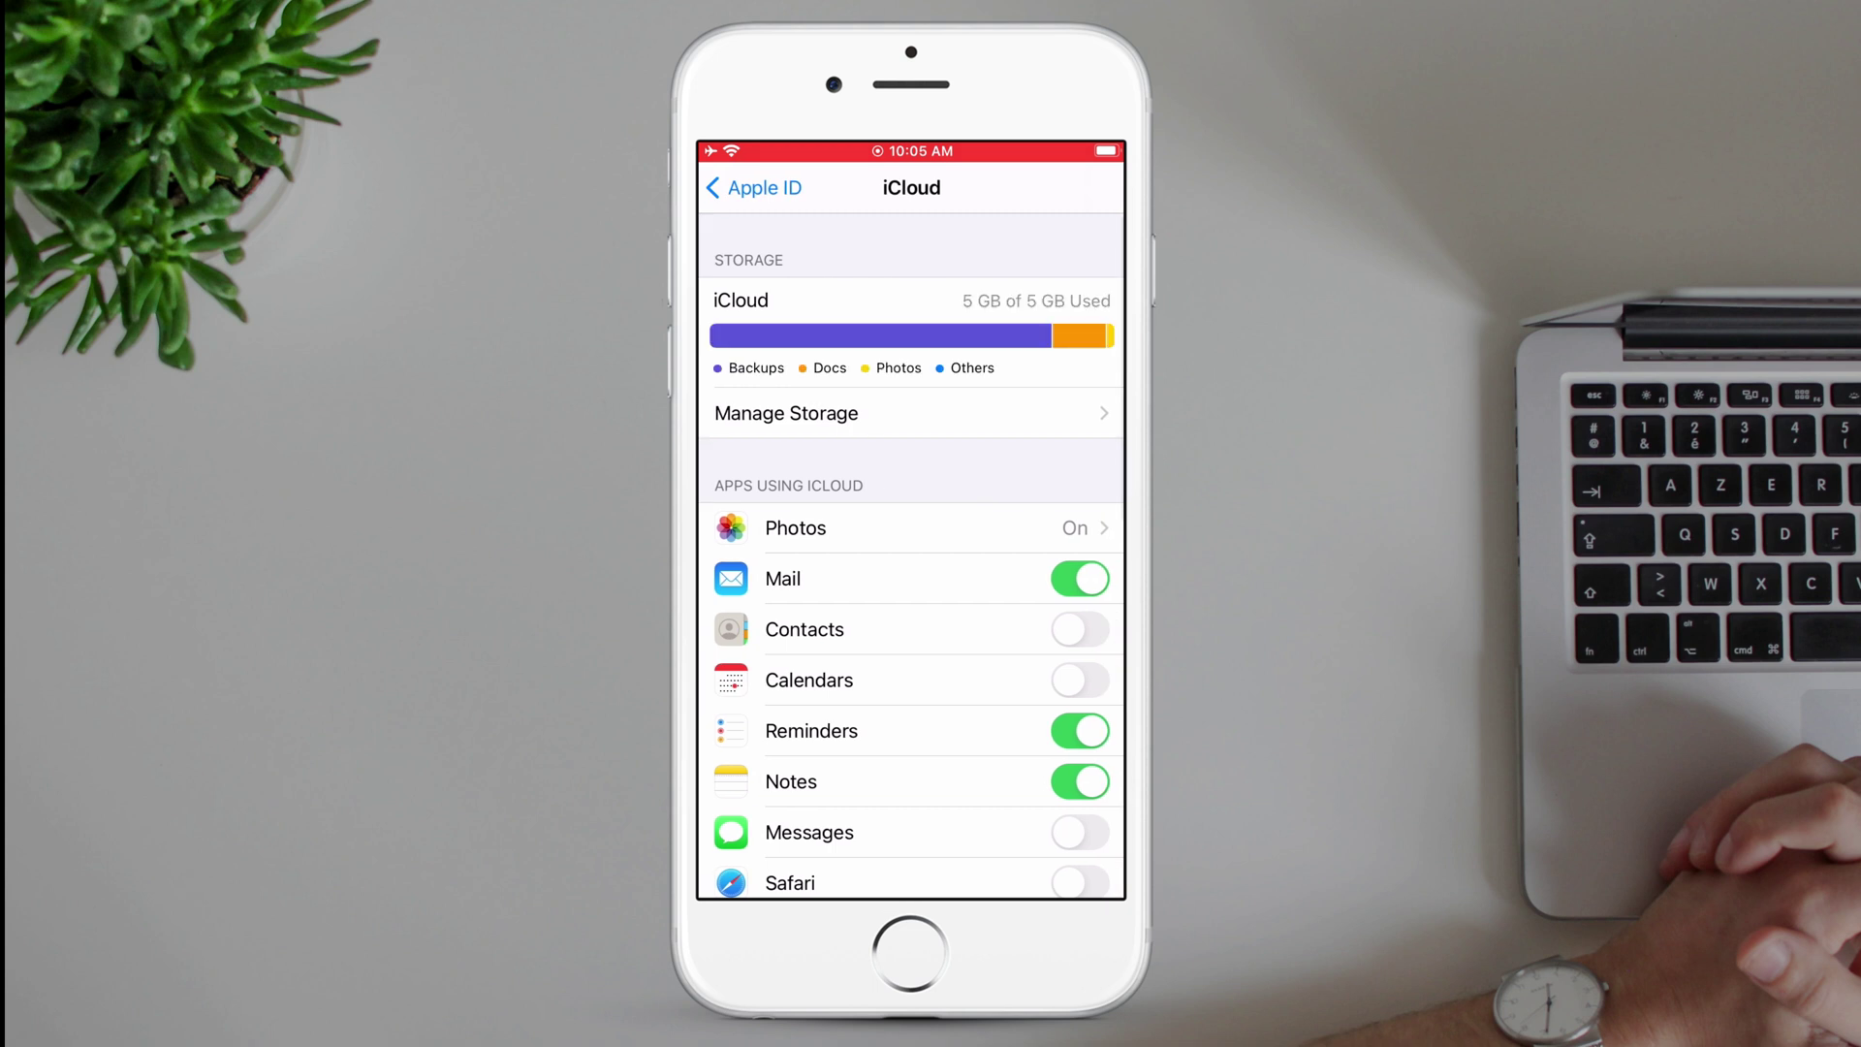
pyautogui.click(796, 528)
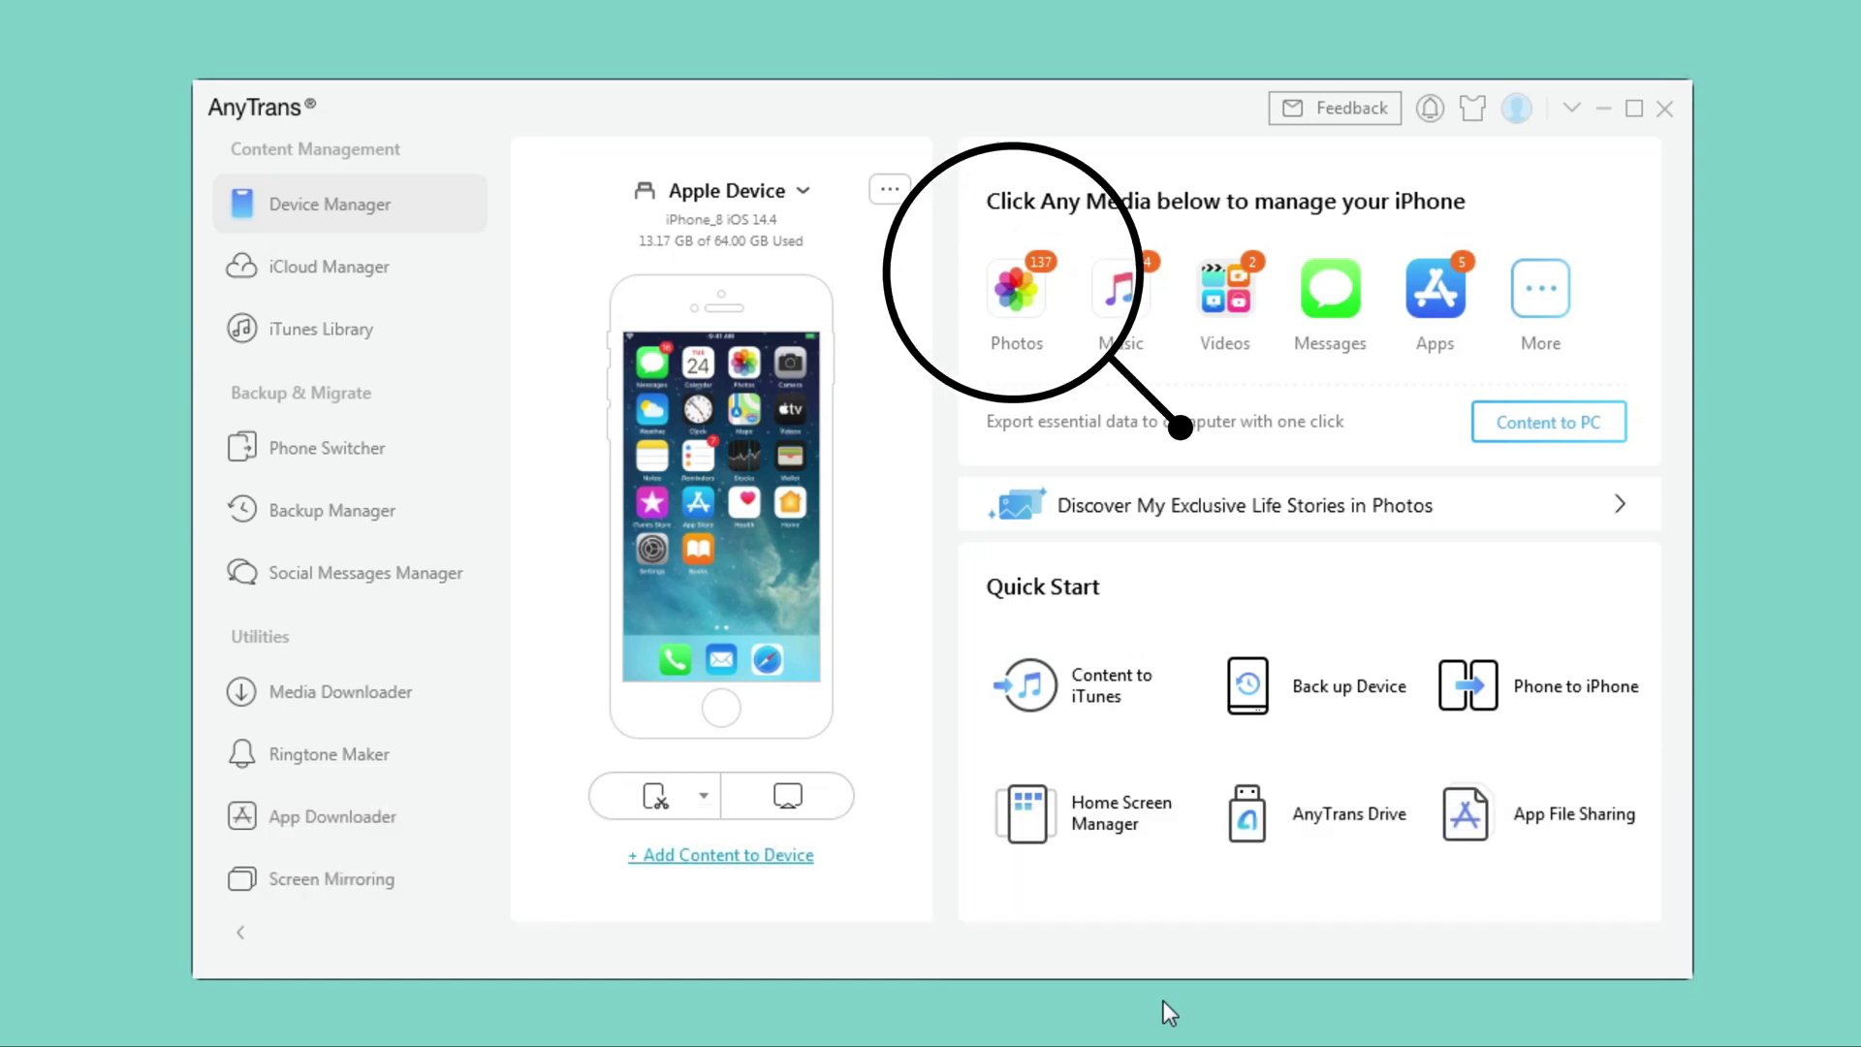
# Import the six photo files into the iPhone's photo library via Add > Import File
pyautogui.click(1017, 289)
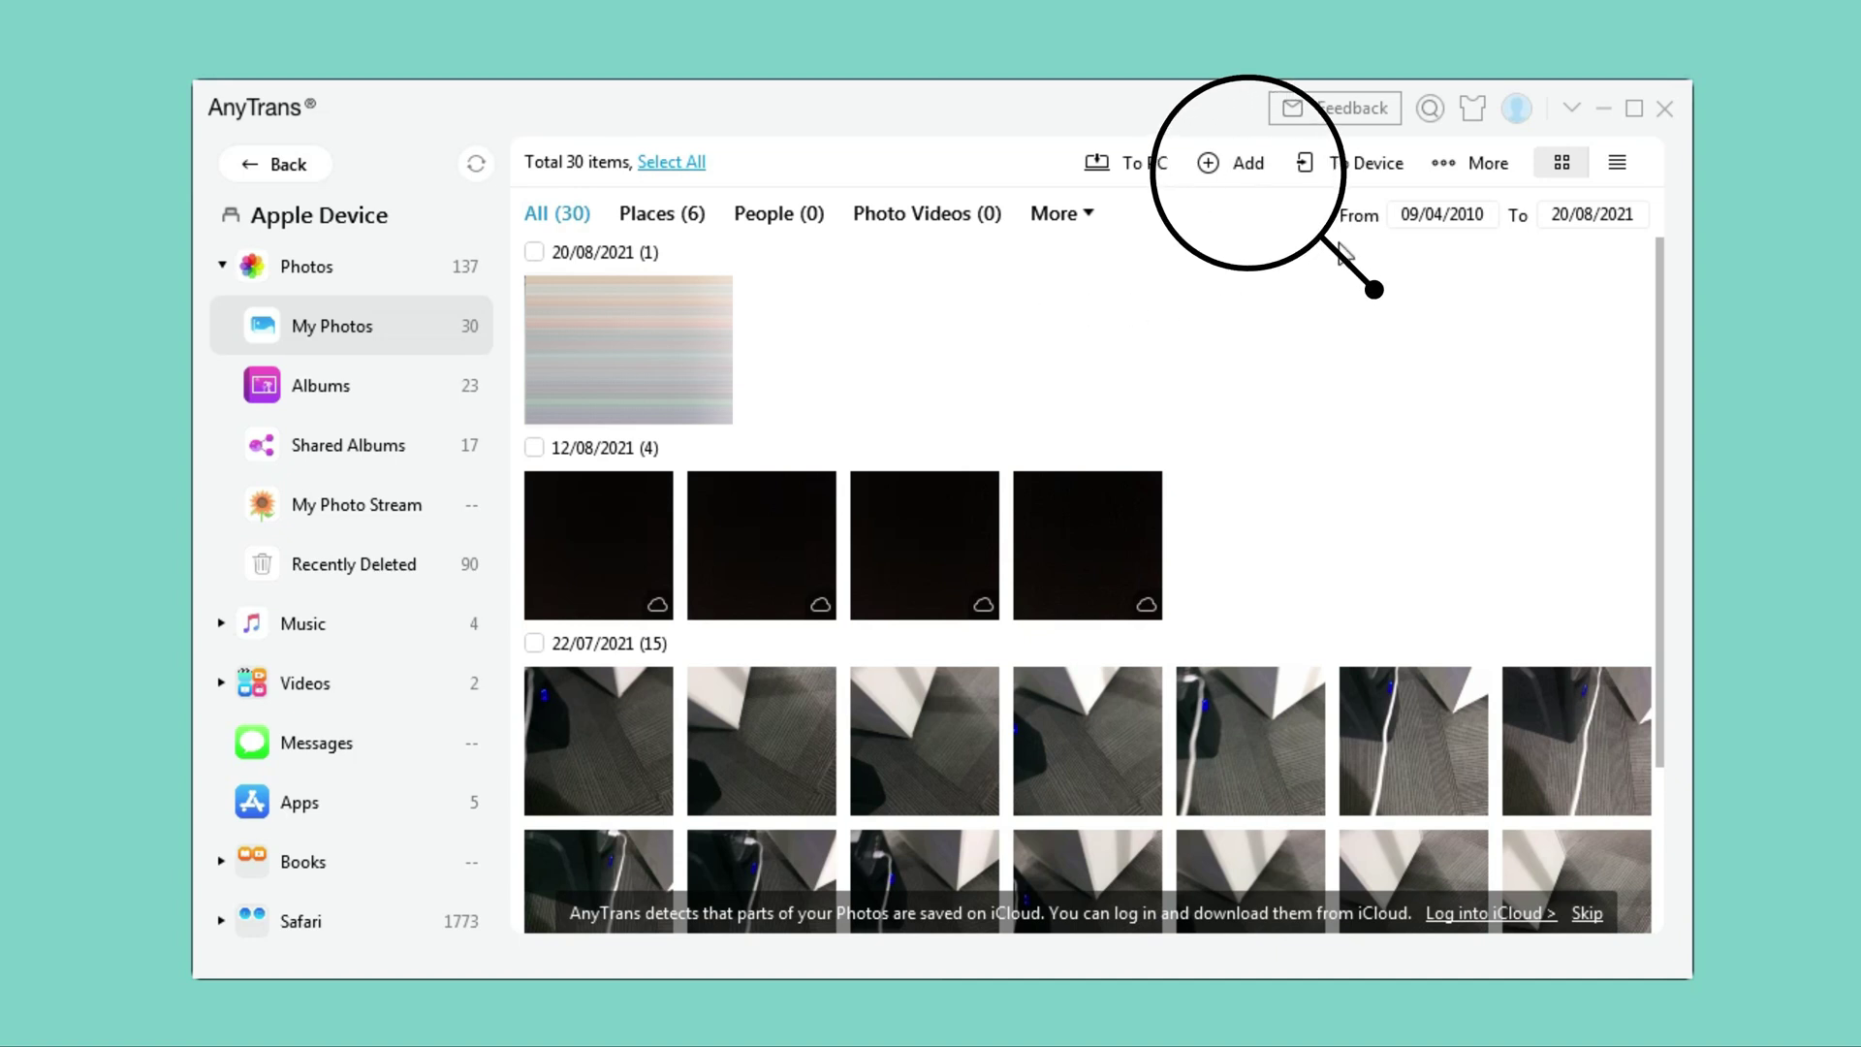
pyautogui.click(1240, 172)
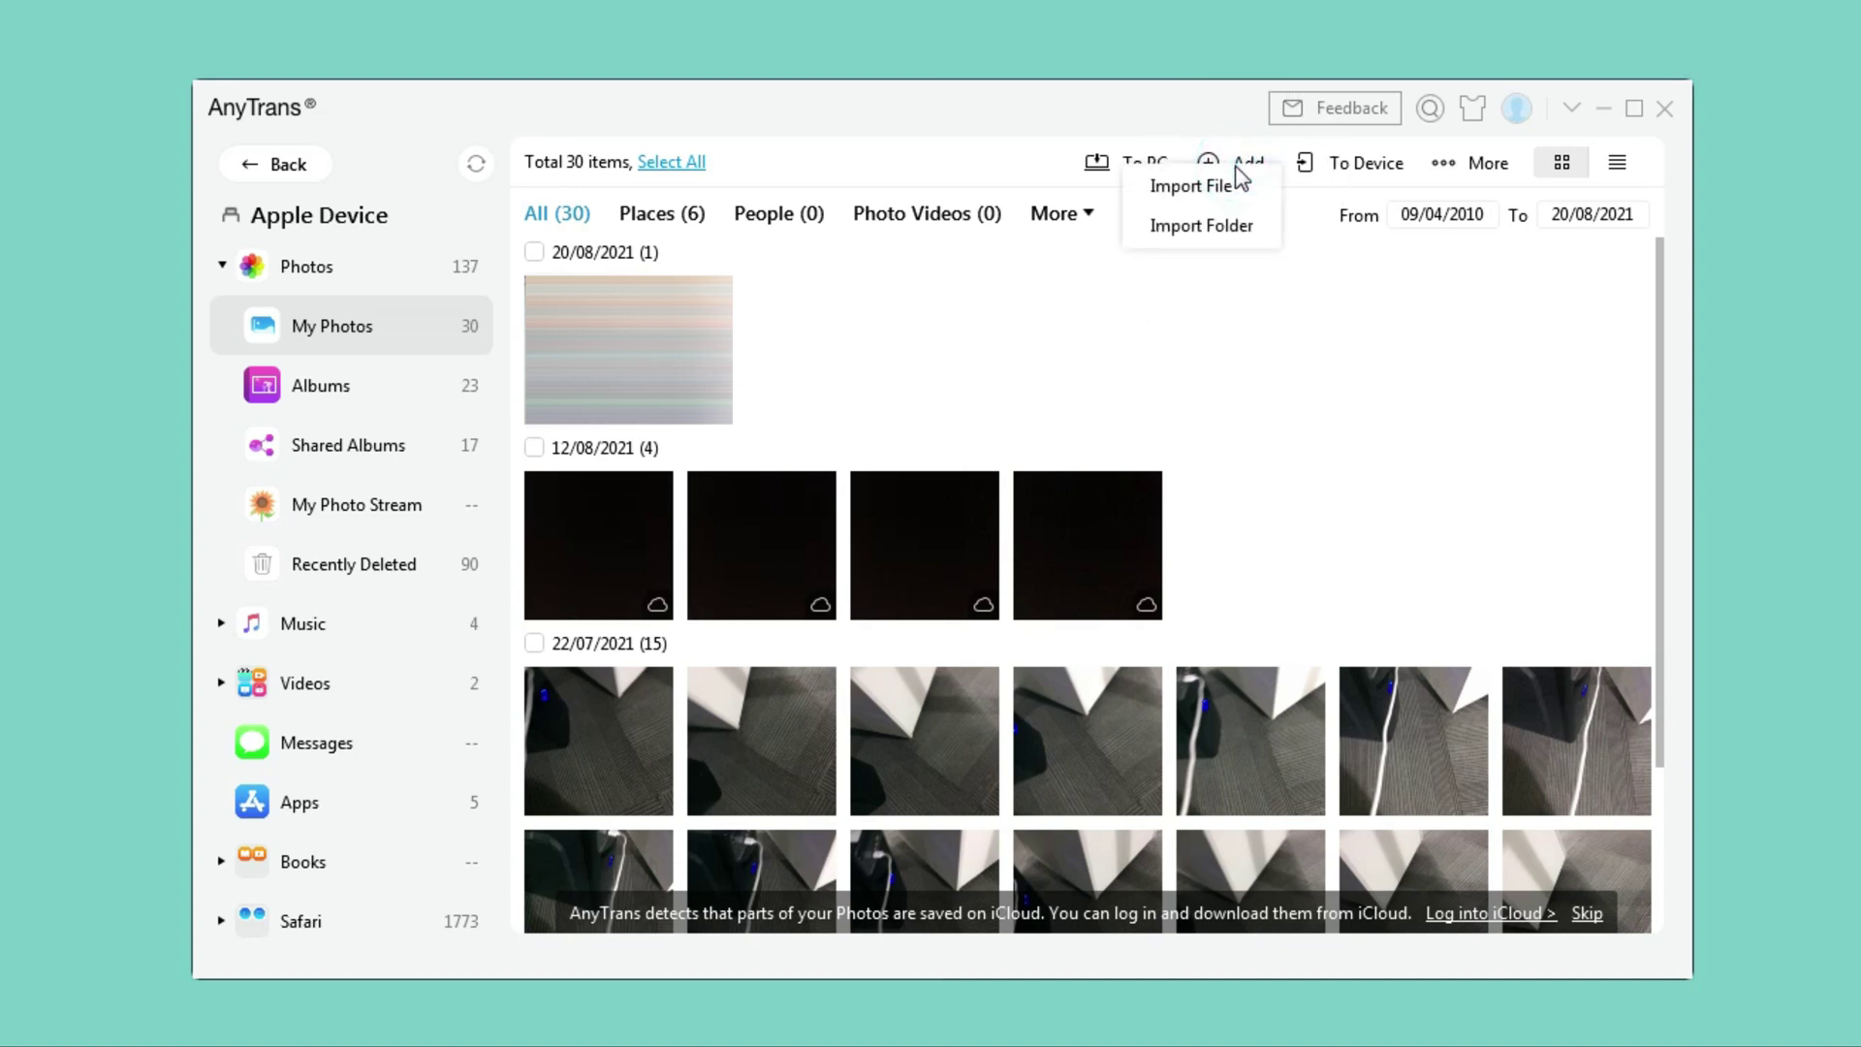
pyautogui.click(1233, 186)
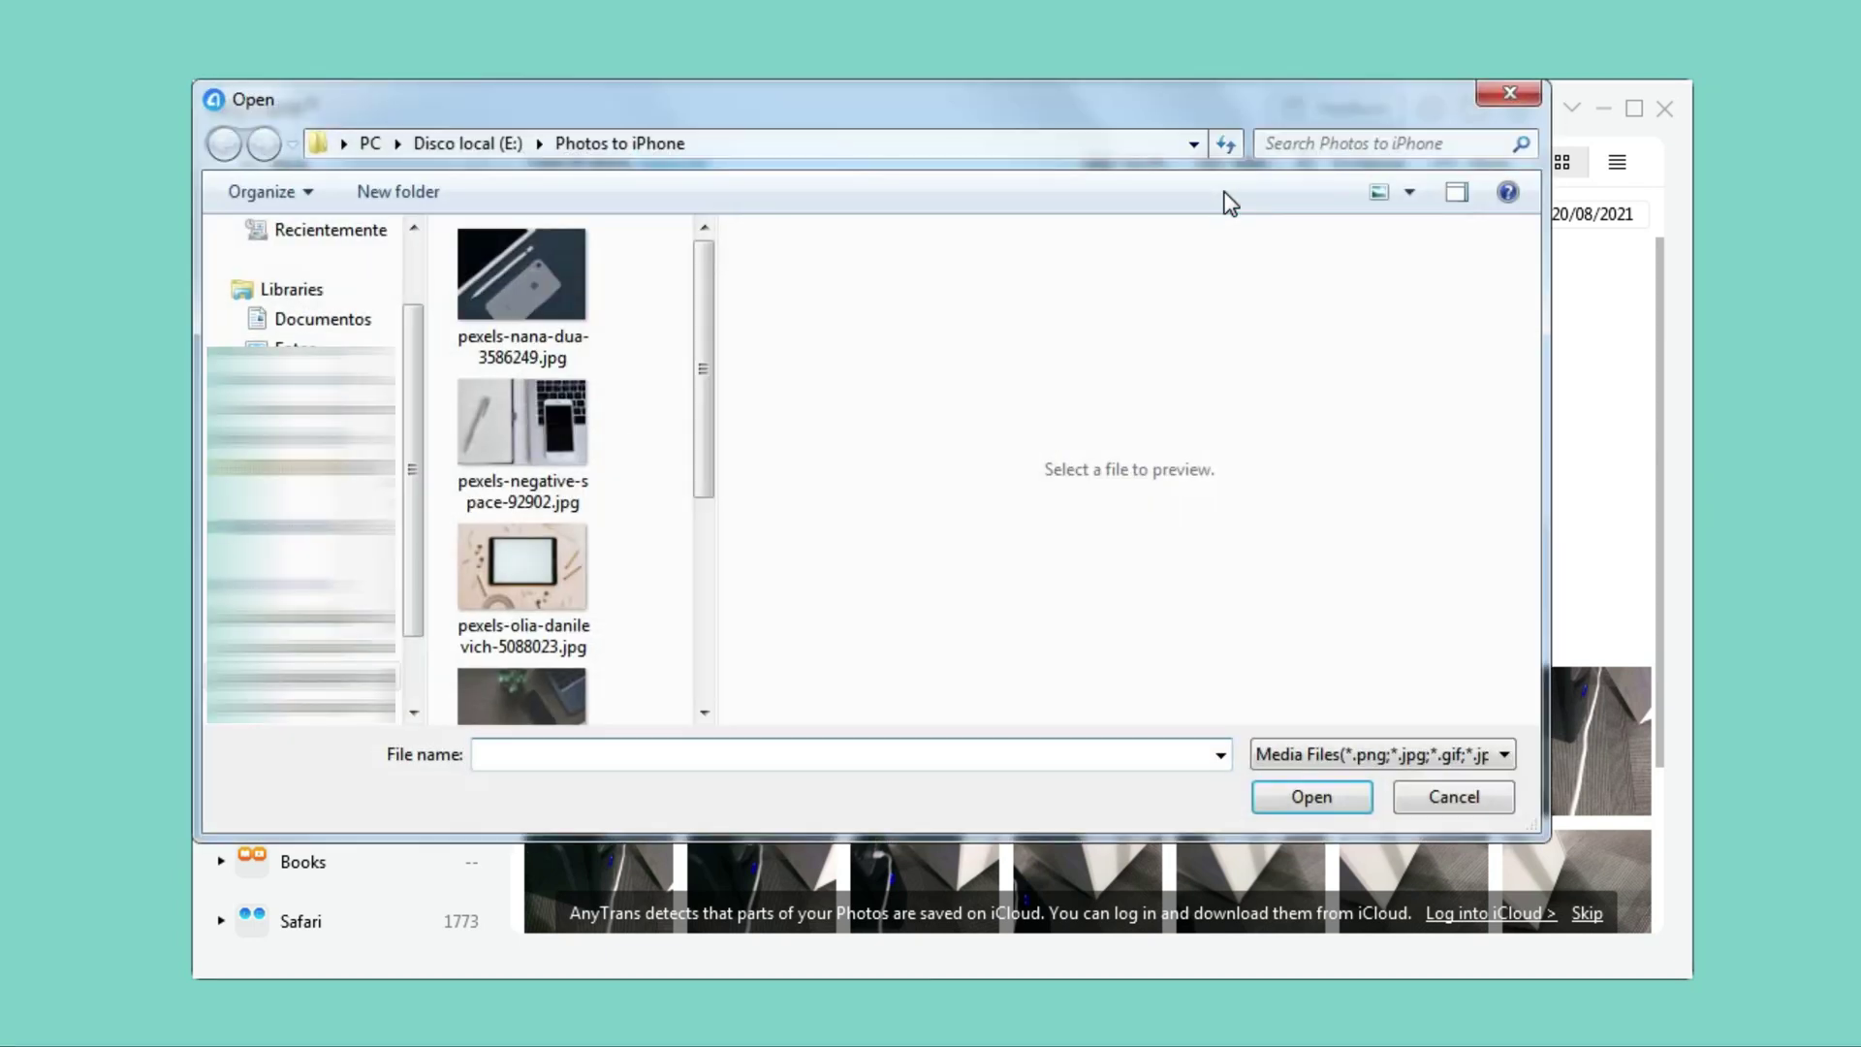
pyautogui.moveTo(712, 393); pyautogui.dragTo(714, 622)
pyautogui.moveTo(652, 727)
pyautogui.mouseDown()
pyautogui.moveTo(428, 217)
pyautogui.moveTo(629, 308)
pyautogui.mouseUp()
pyautogui.click(1312, 797)
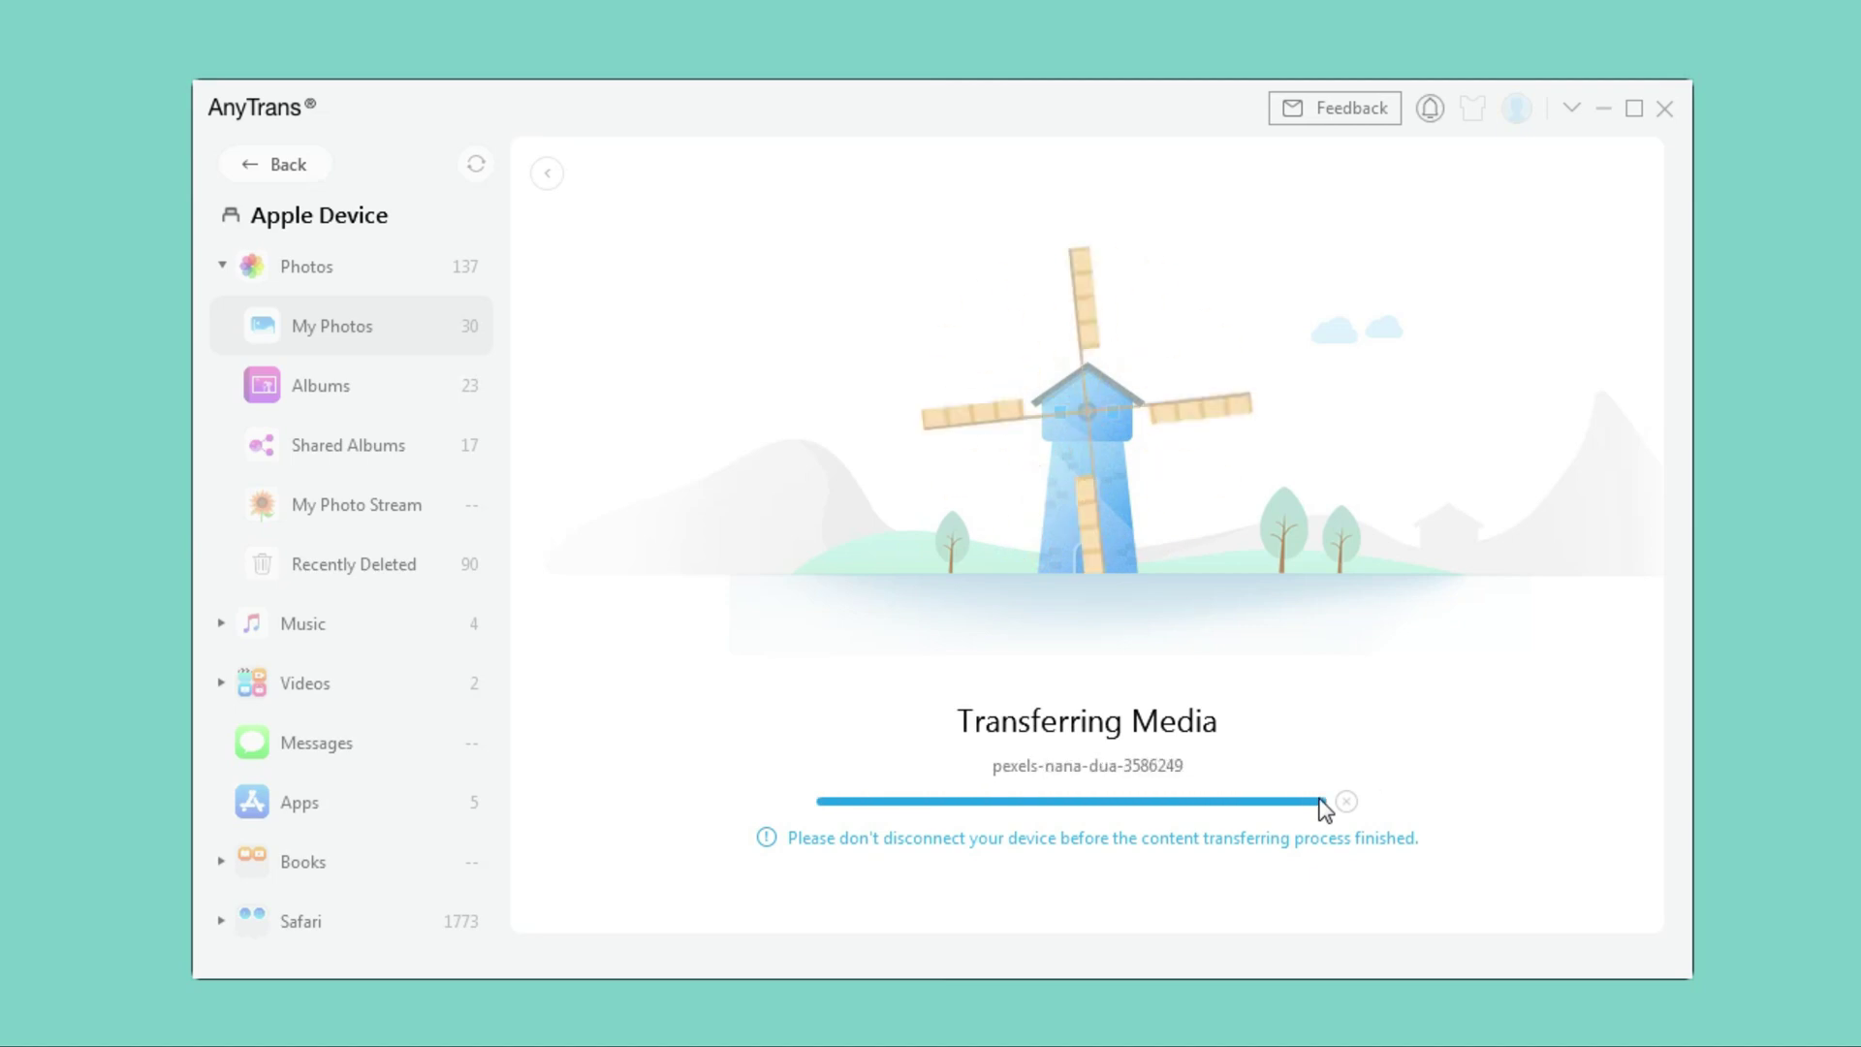